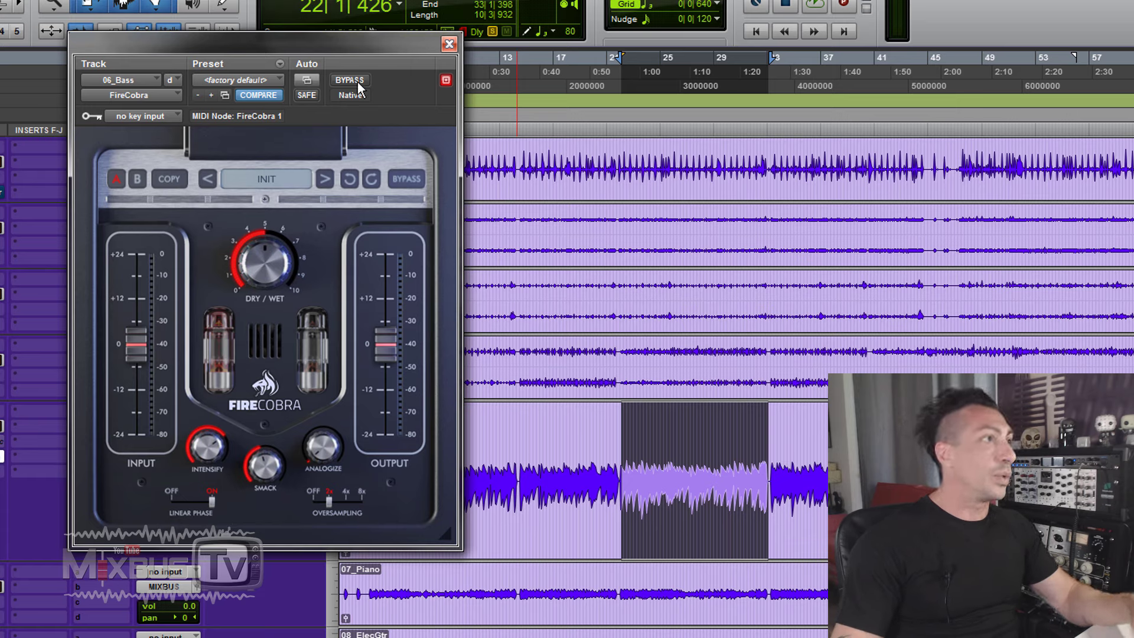
Step: Reset FireCobra to its factory default and play the bass with the saturator active
{"action": "left_click", "coordinate": [263, 79]}
{"action": "left_click", "coordinate": [293, 86]}
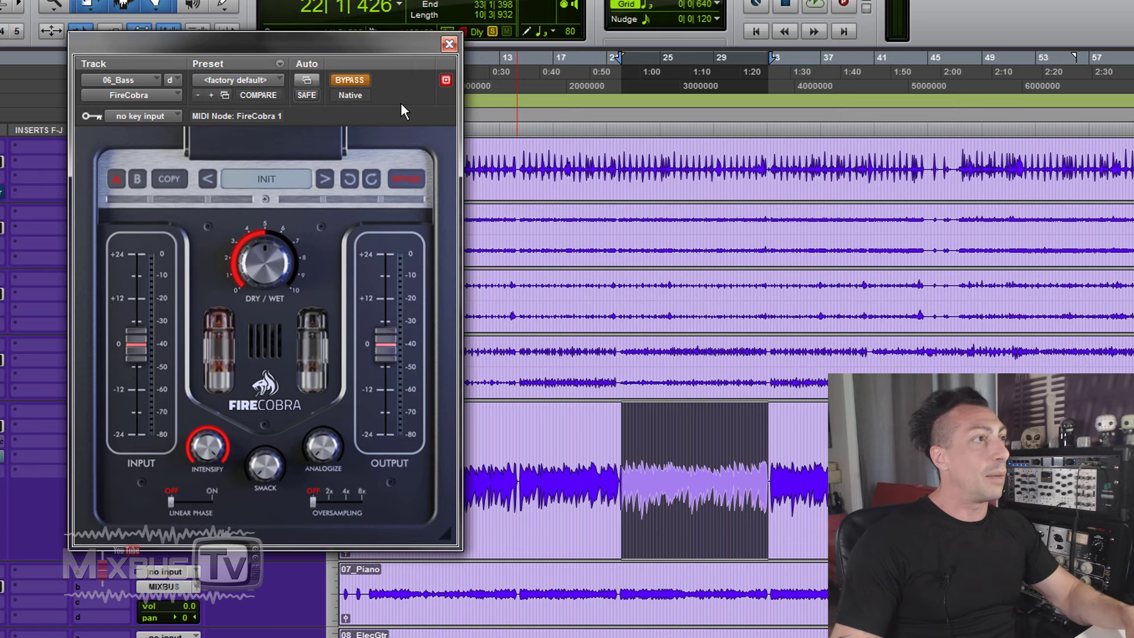
{"action": "key", "text": "space"}
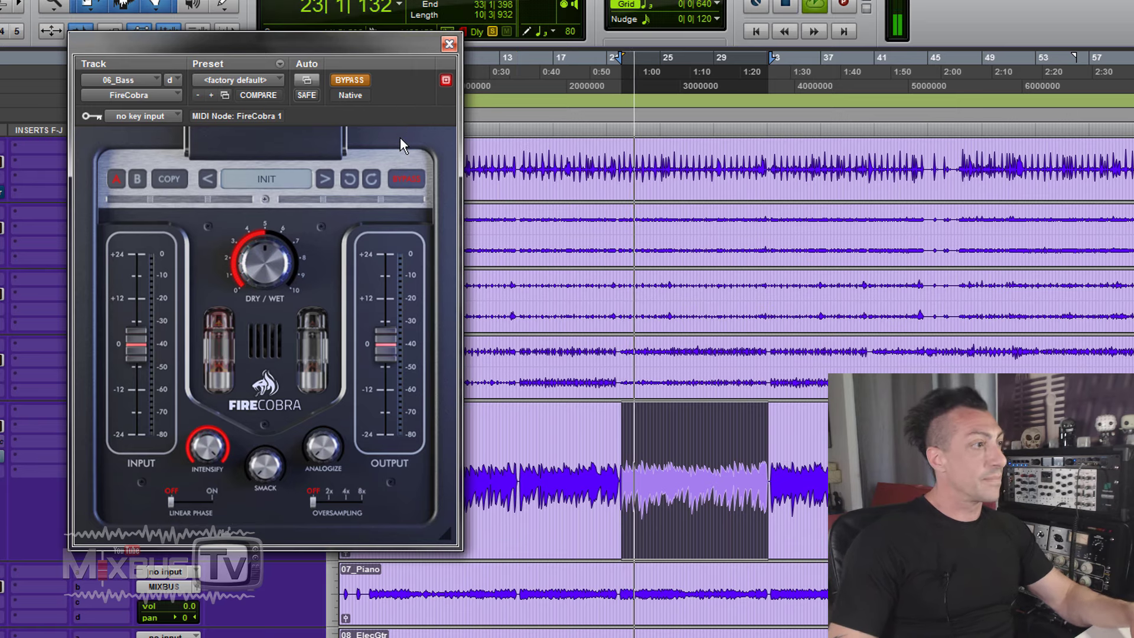
{"action": "left_click", "coordinate": [349, 80]}
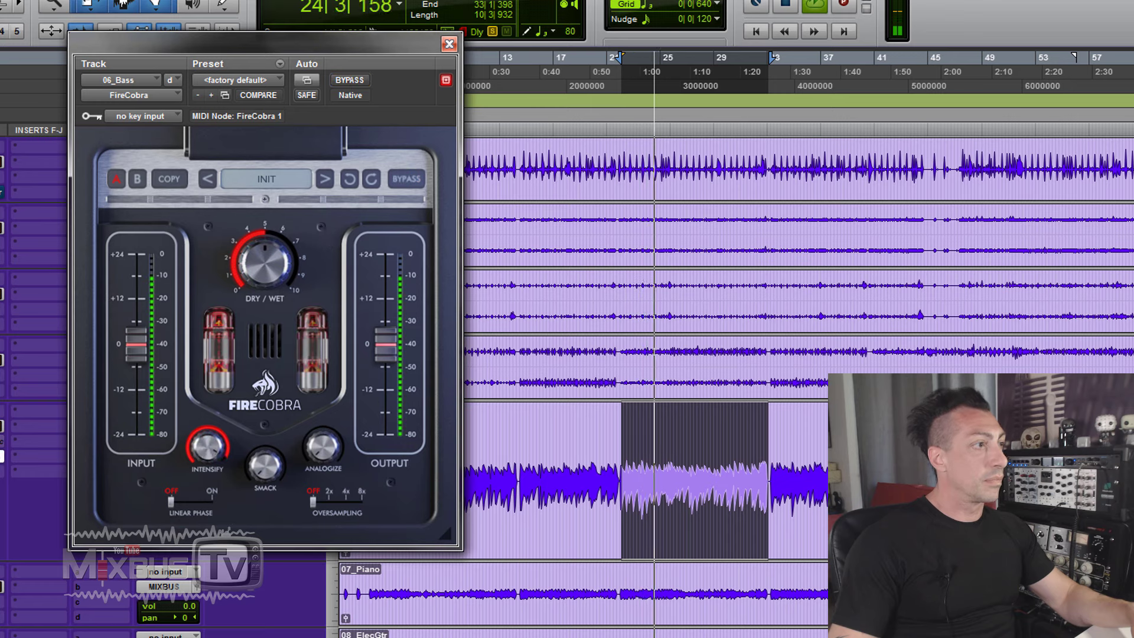
Step: Raise Intensify, Smack and Analogize, enable 2x oversampling, and try Linear Phase on then off
{"action": "left_click_drag", "start_coordinate": [207, 448], "coordinate": [206, 443]}
{"action": "left_click_drag", "start_coordinate": [265, 466], "coordinate": [264, 438]}
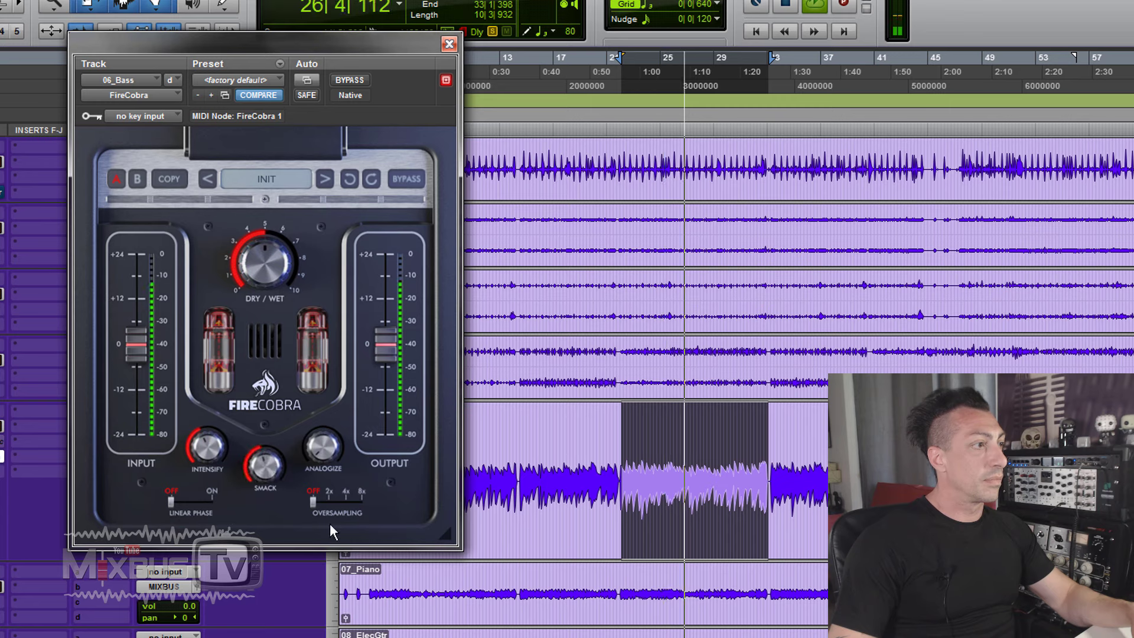
{"action": "left_click", "coordinate": [329, 502]}
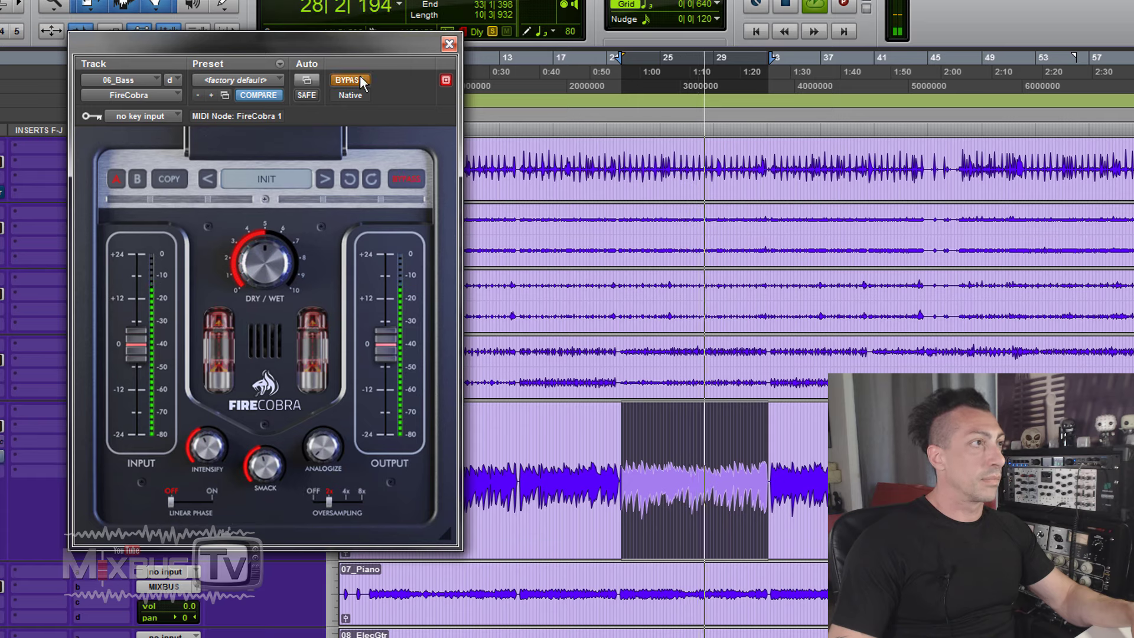
{"action": "left_click_drag", "start_coordinate": [322, 446], "coordinate": [322, 431]}
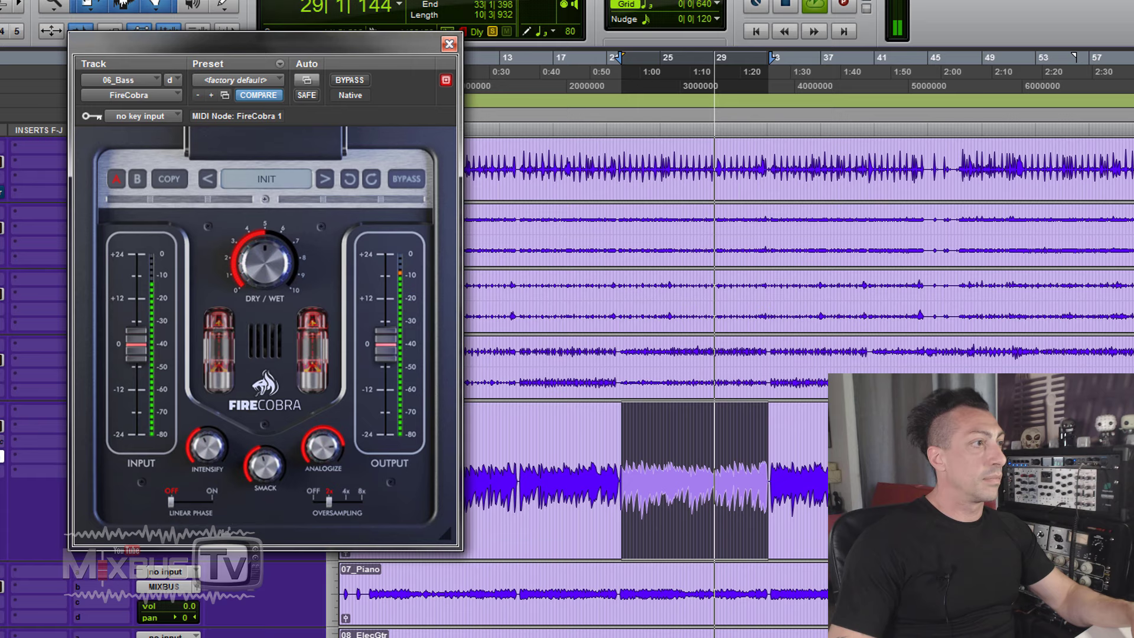
{"action": "left_click", "coordinate": [213, 500]}
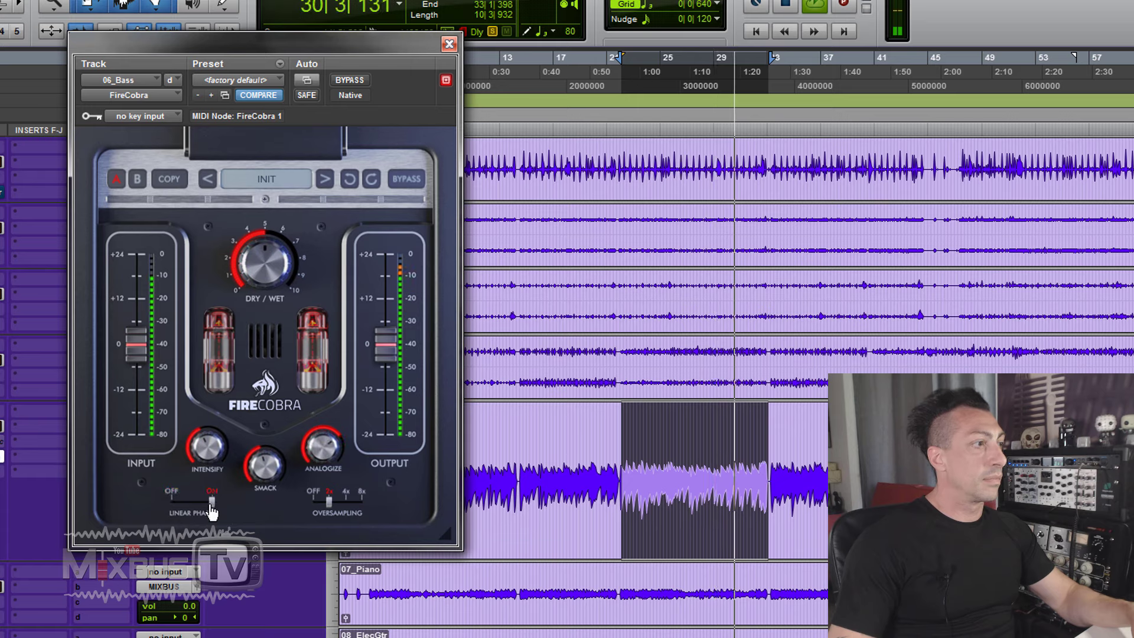
{"action": "left_click", "coordinate": [211, 503]}
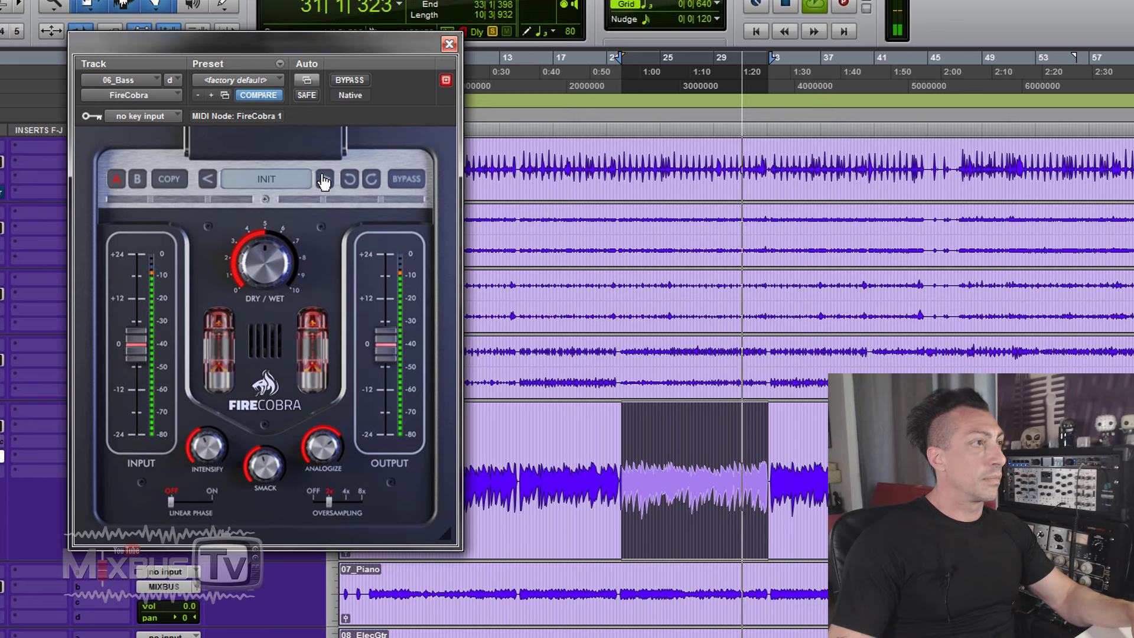
Step: A/B the bass against bypass, pull the dry/wet mix down, and stop playback
{"action": "left_click", "coordinate": [350, 79]}
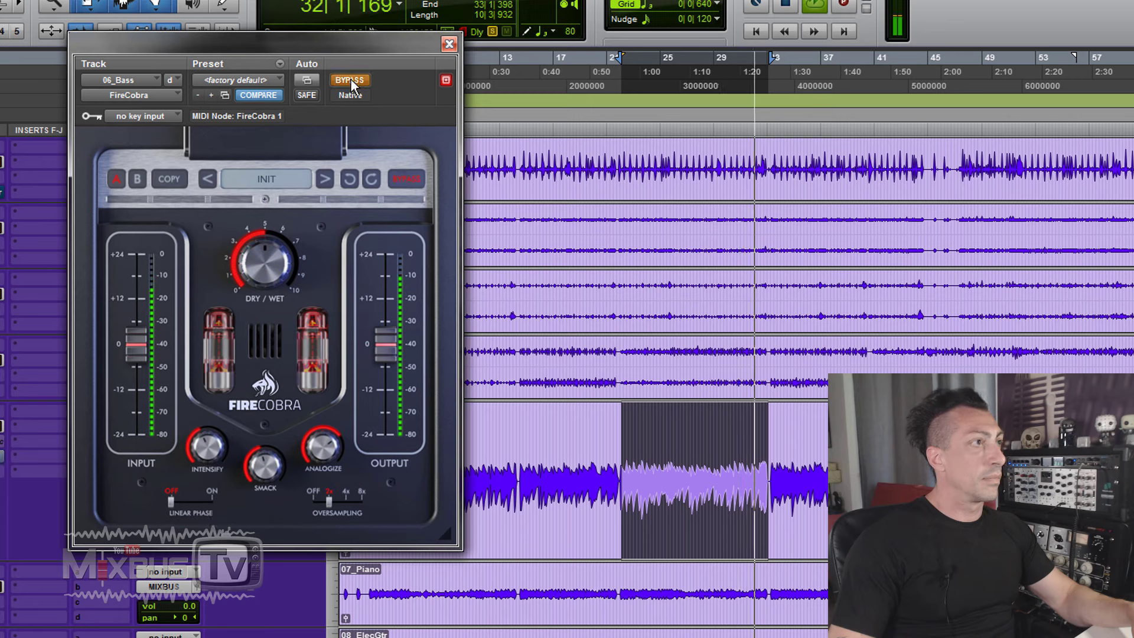
{"action": "left_click", "coordinate": [350, 79]}
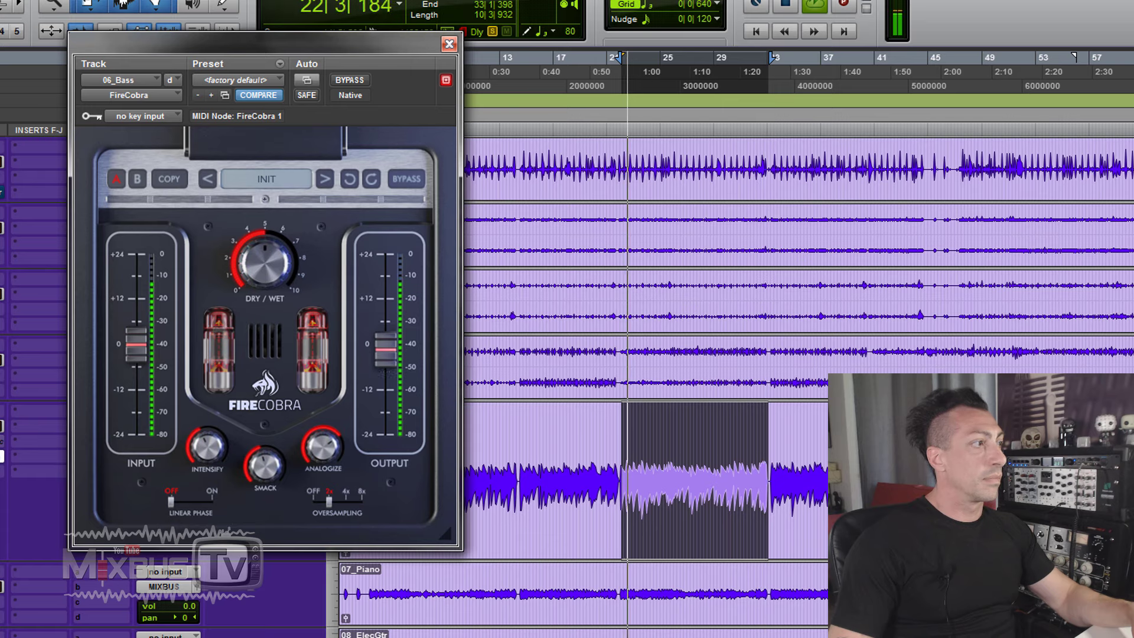
{"action": "left_click_drag", "start_coordinate": [273, 263], "coordinate": [273, 228]}
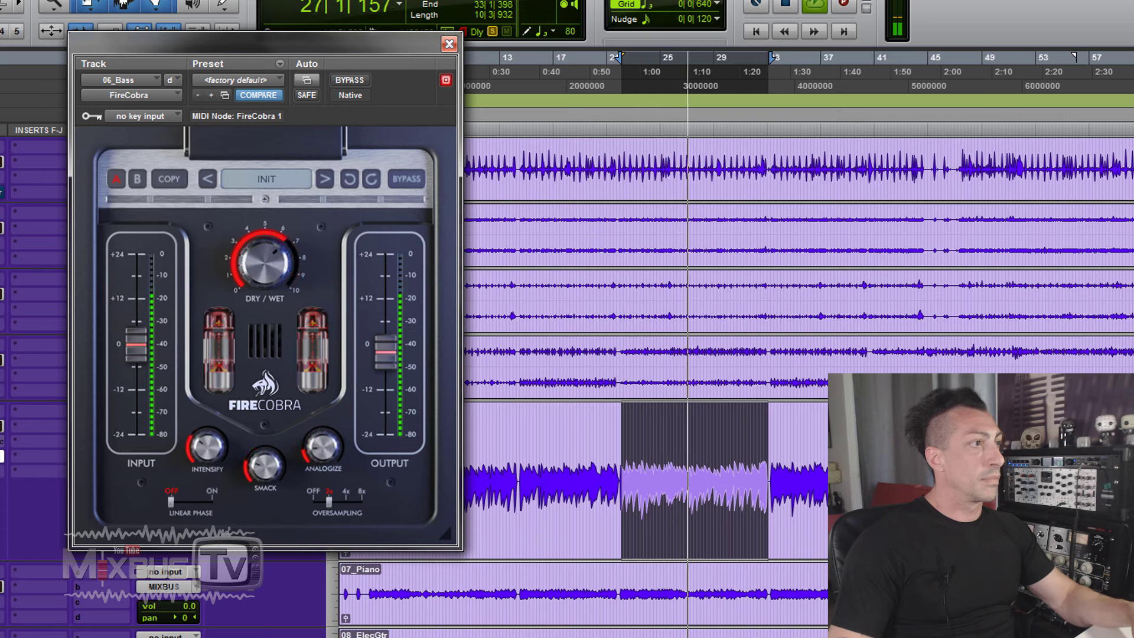
{"action": "key", "text": "space"}
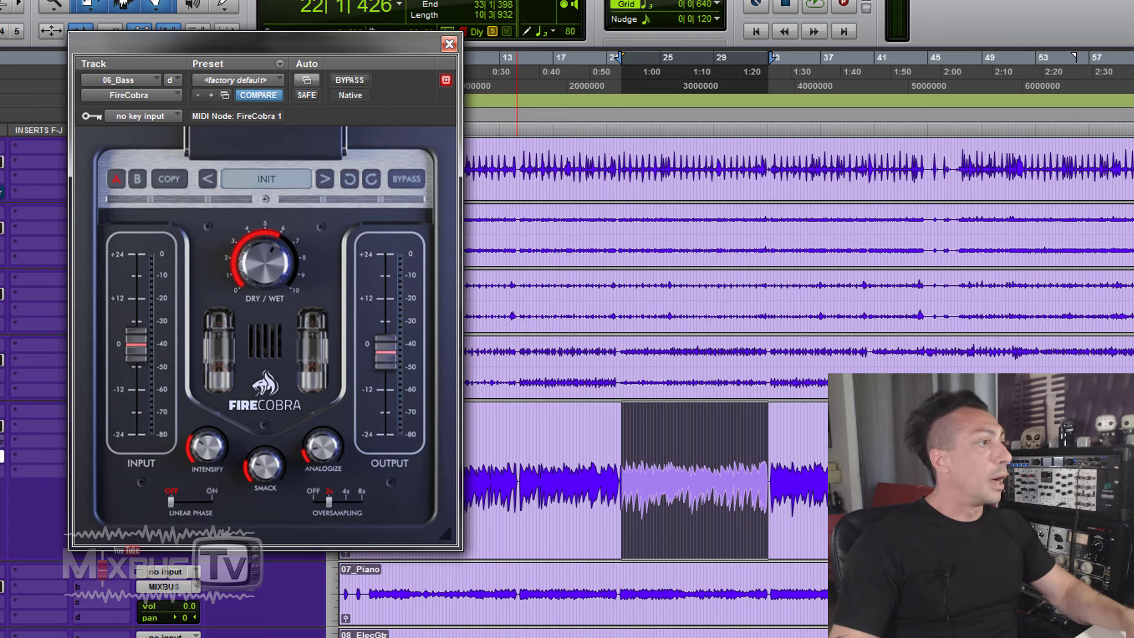
Step: Bypass the bass track's FireCobra insert and close its window
{"action": "right_click", "coordinate": [2, 456]}
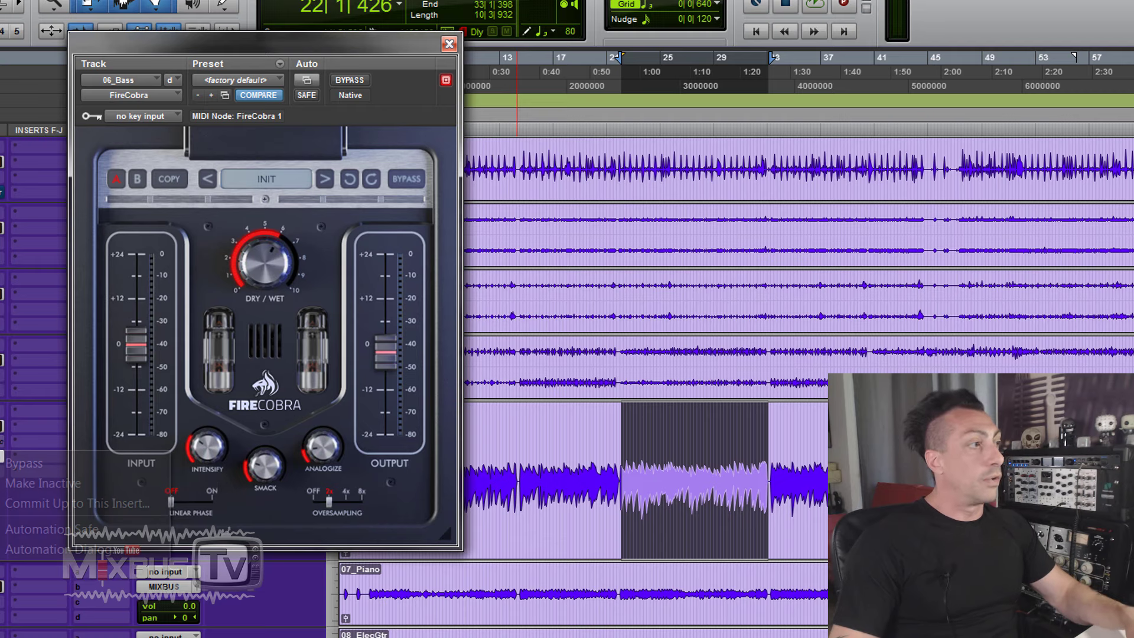
{"action": "left_click", "coordinate": [24, 458]}
{"action": "left_click", "coordinate": [449, 43]}
{"action": "scroll", "coordinate": [222, 357], "scroll_direction": "up", "scroll_amount": 8}
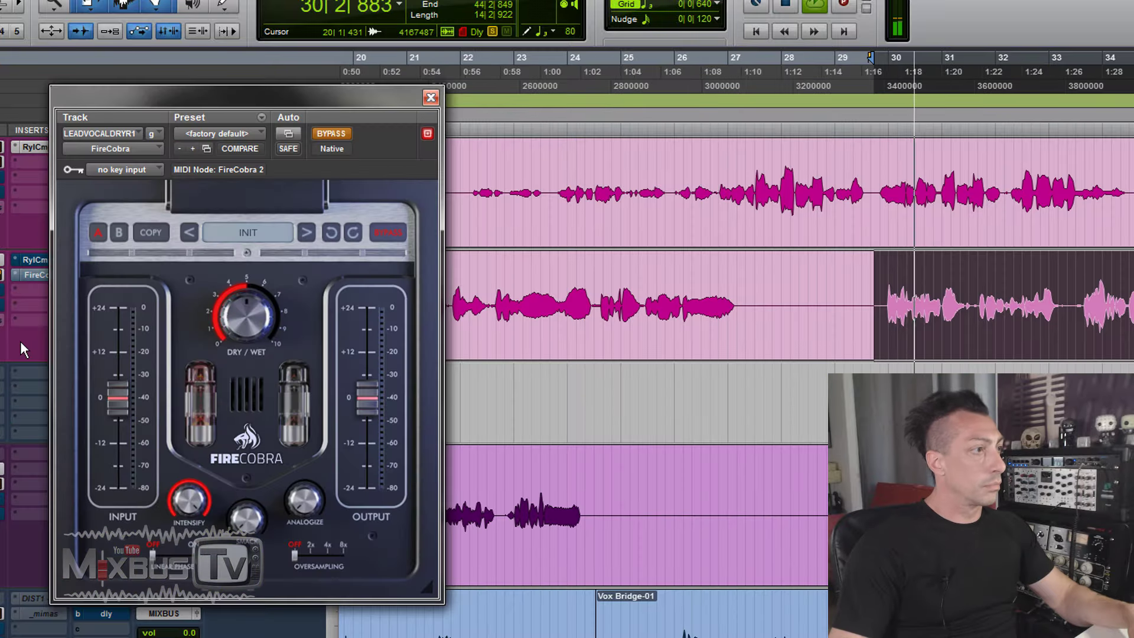
Step: Activate the lead vocal FireCobra with Linear Phase on, 2x oversampling, Analogize up, Intensify down
{"action": "left_click", "coordinate": [334, 132]}
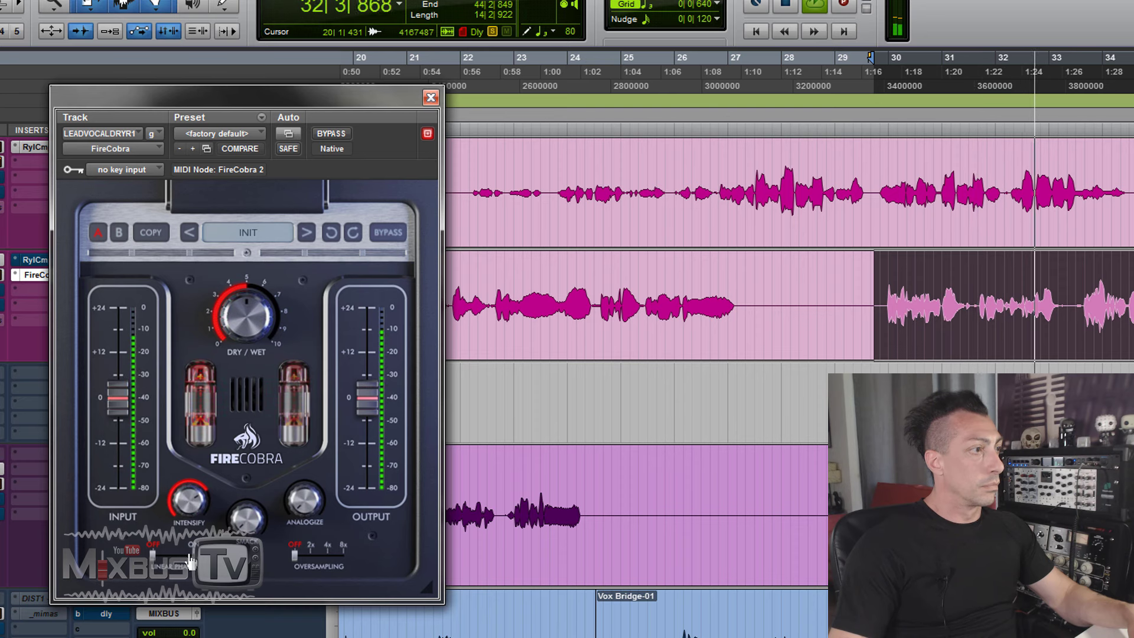
{"action": "left_click", "coordinate": [172, 555]}
{"action": "left_click", "coordinate": [313, 553]}
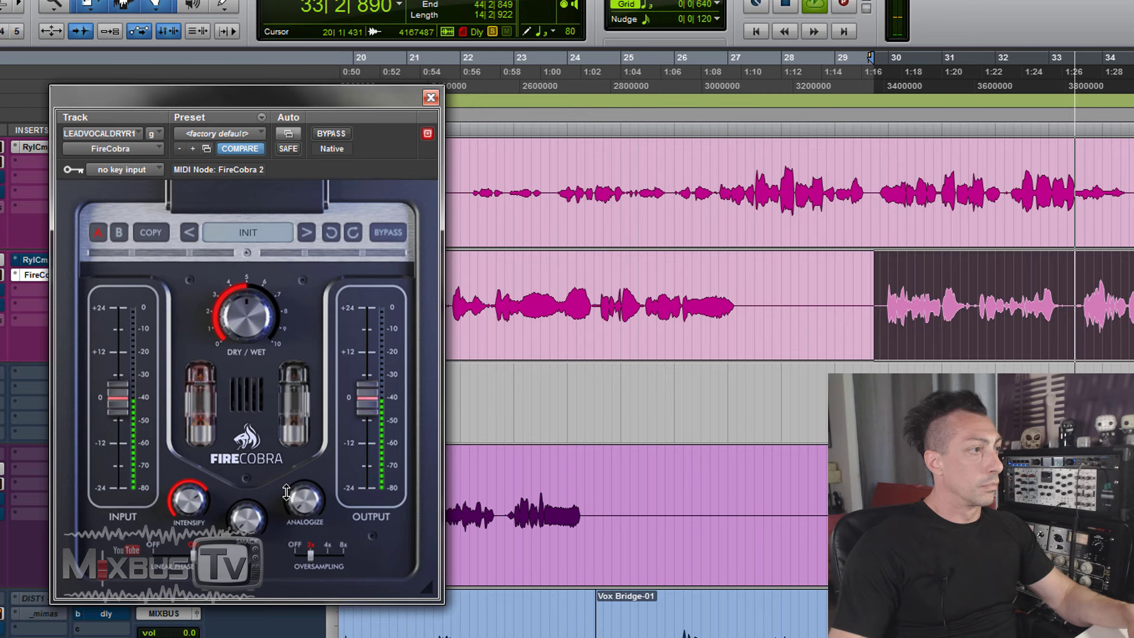
{"action": "left_click_drag", "start_coordinate": [318, 507], "coordinate": [317, 496]}
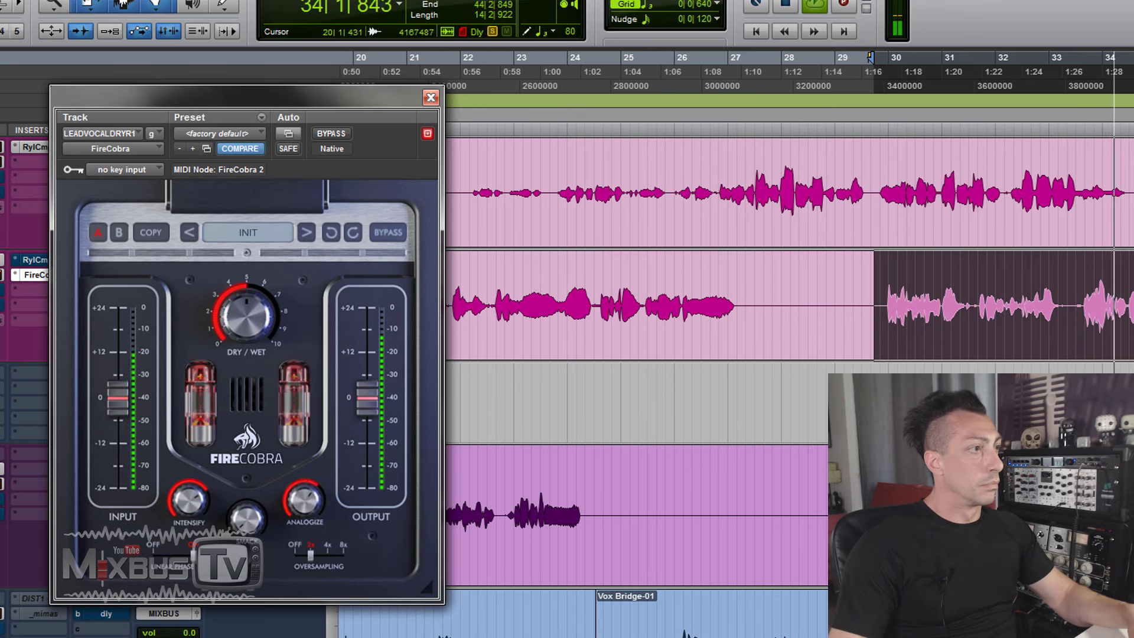
{"action": "left_click_drag", "start_coordinate": [189, 500], "coordinate": [189, 534]}
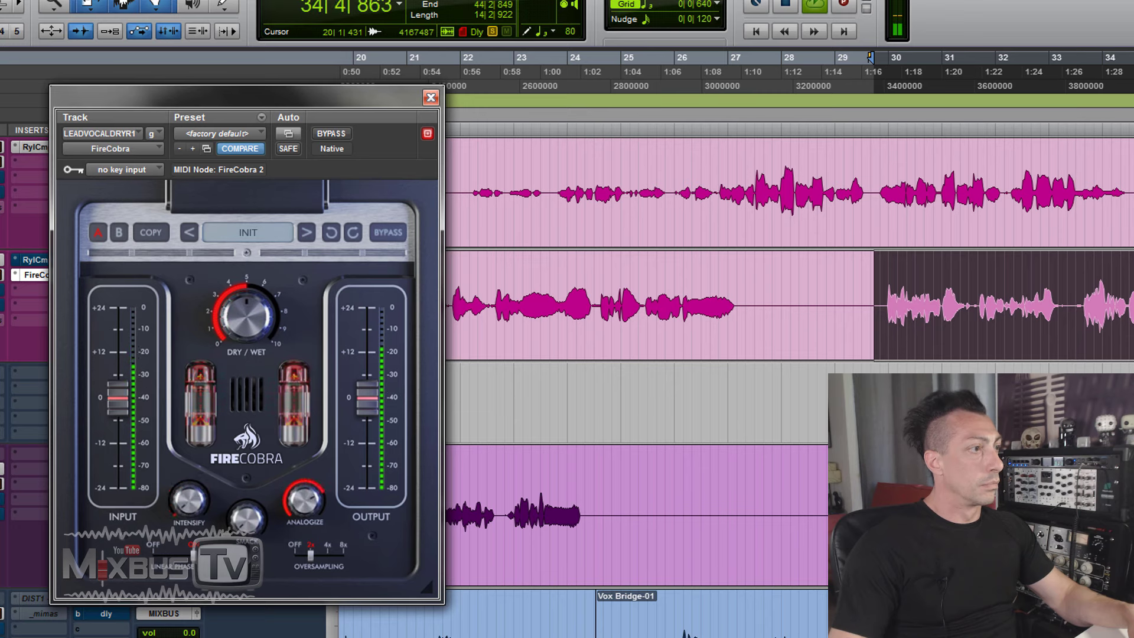
Step: A/B the vocal against bypass, then replay from a later vocal passage
{"action": "left_click", "coordinate": [326, 135]}
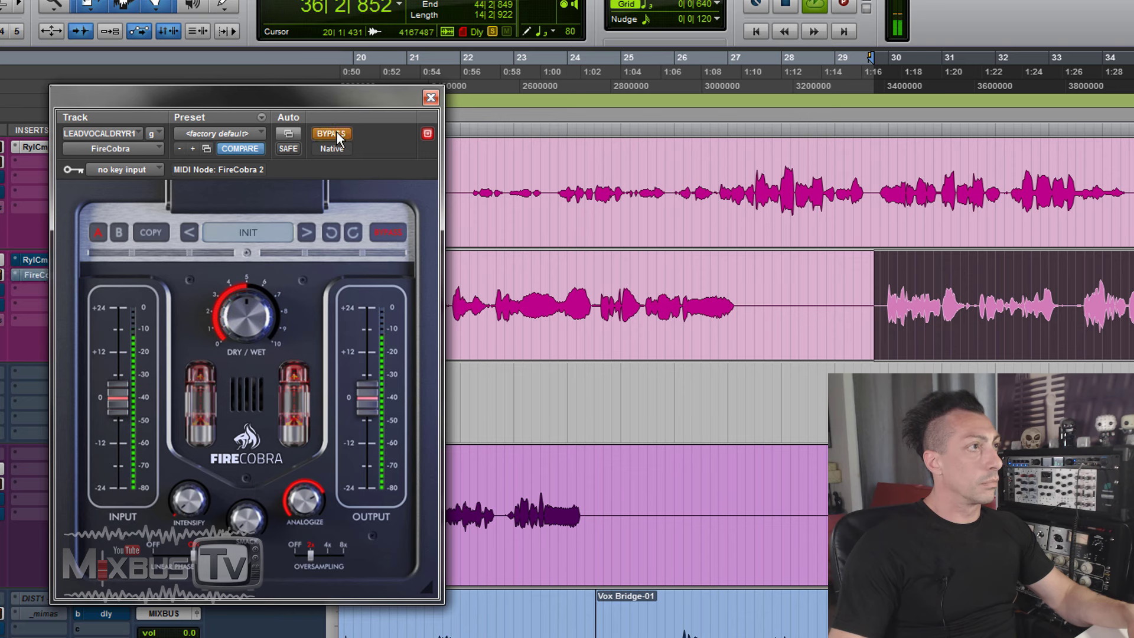
{"action": "left_click", "coordinate": [334, 132]}
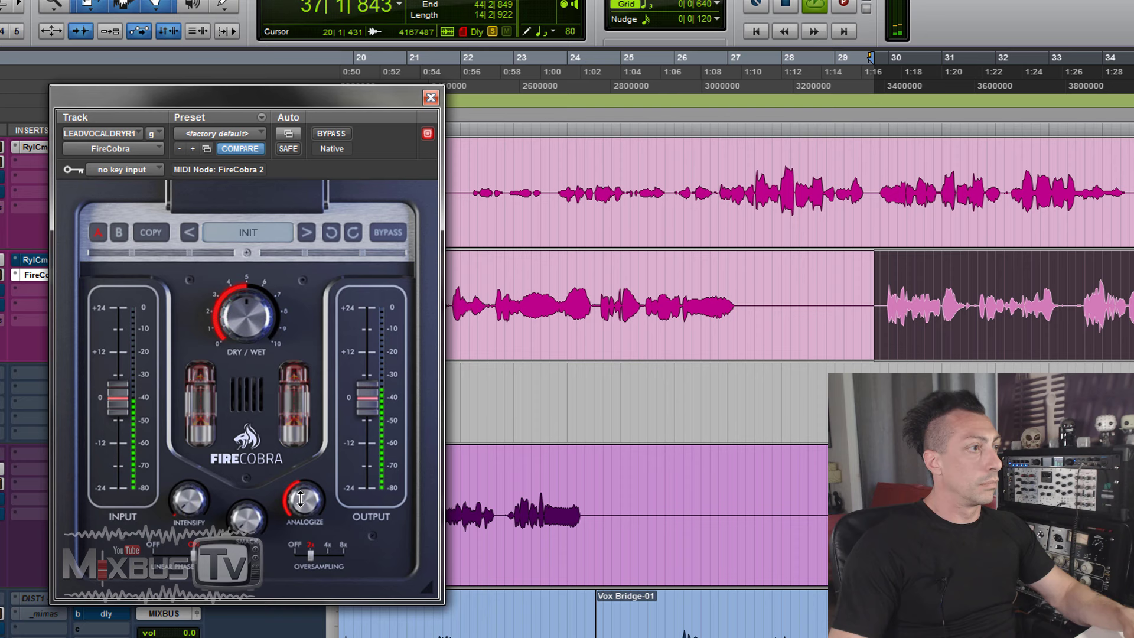
{"action": "key", "text": "space"}
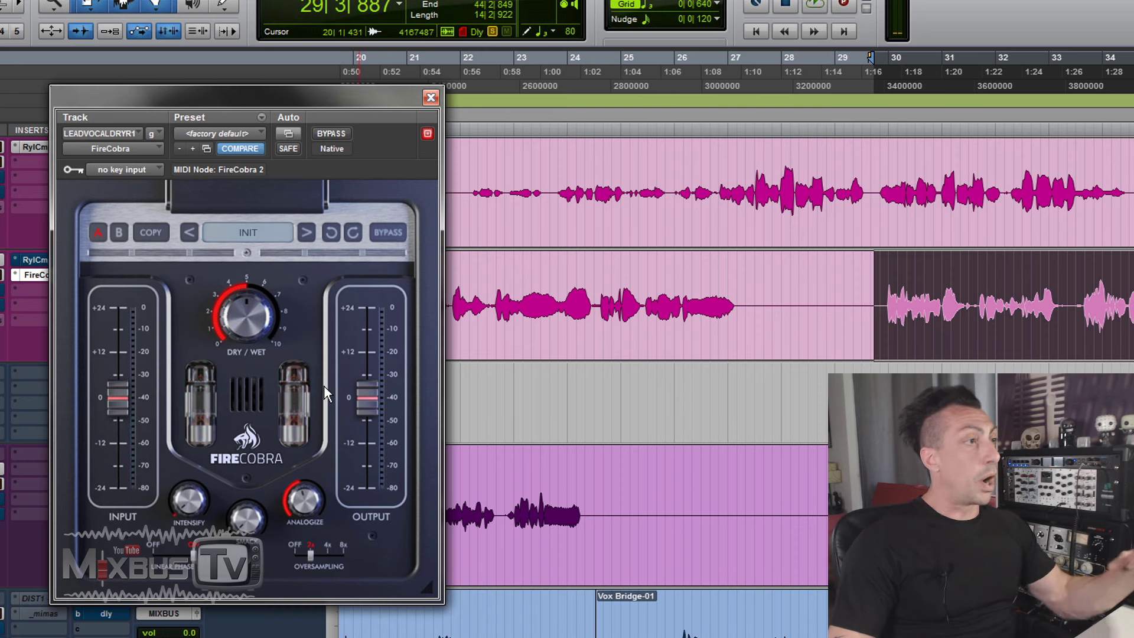
{"action": "key", "text": "space"}
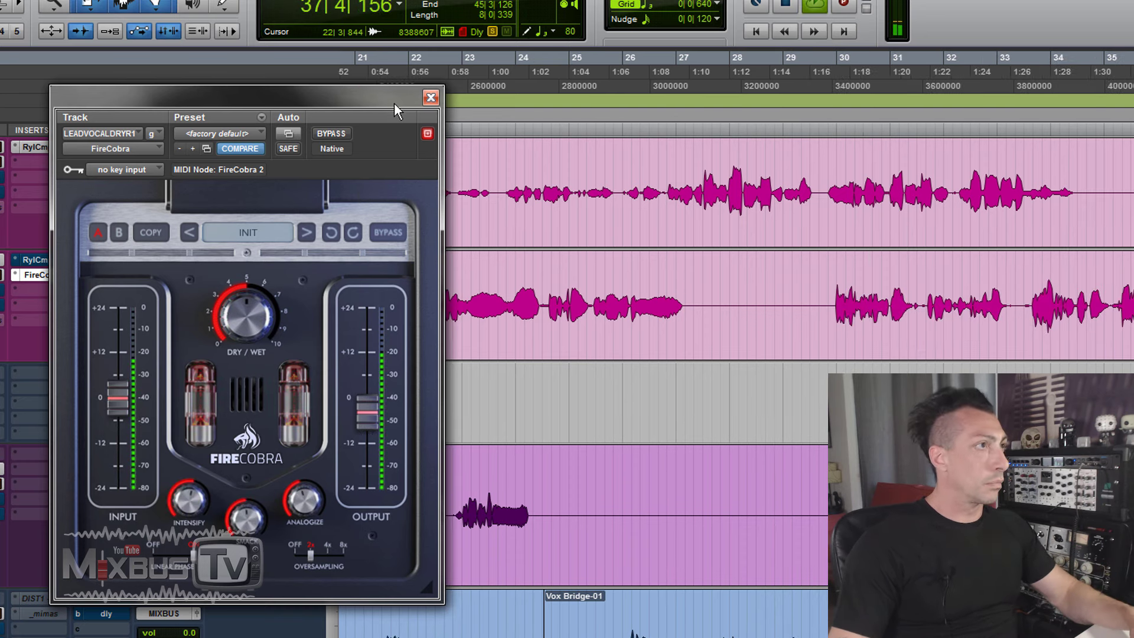
Step: Raise the window, compare with bypass again, set oversampling to 4x, and stop playback
{"action": "left_click_drag", "start_coordinate": [394, 103], "coordinate": [391, 85]}
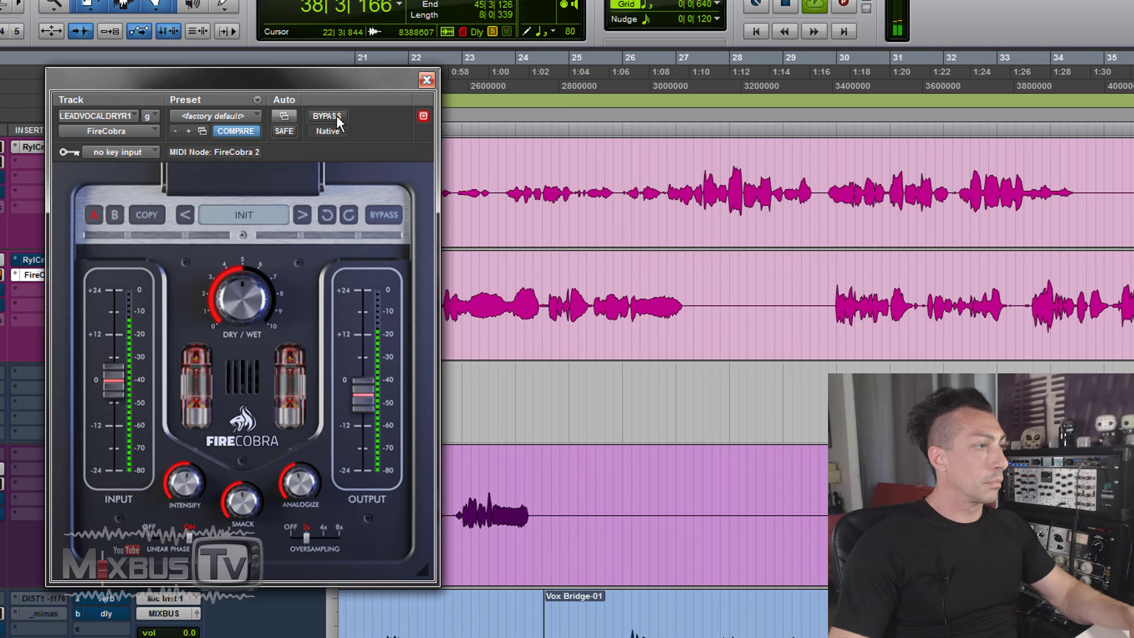
{"action": "left_click", "coordinate": [337, 115]}
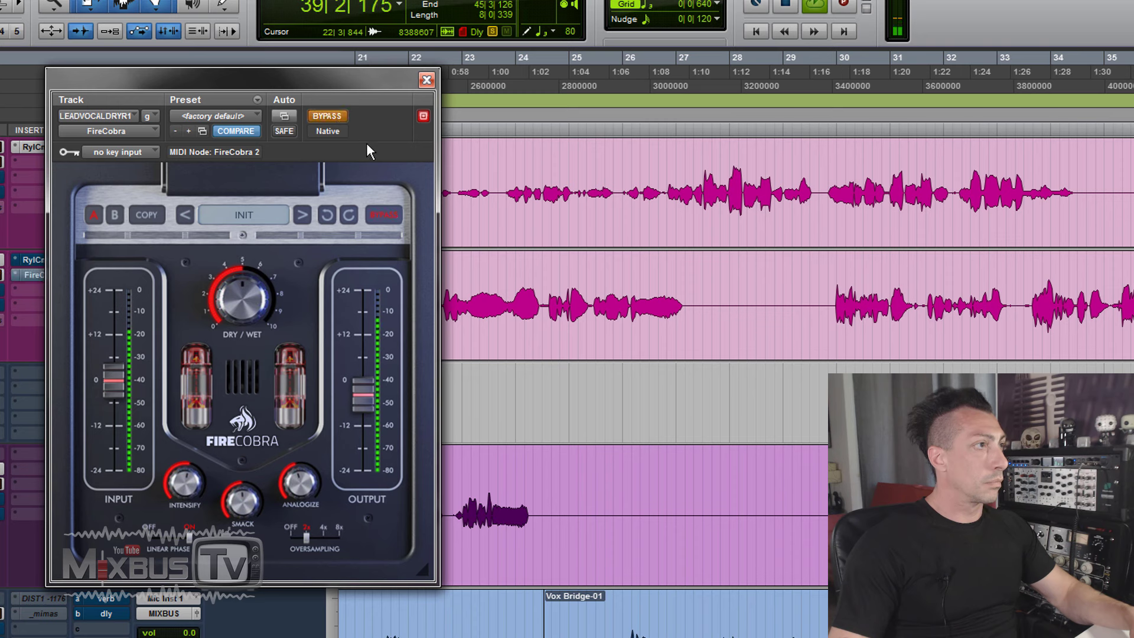
{"action": "left_click", "coordinate": [333, 118]}
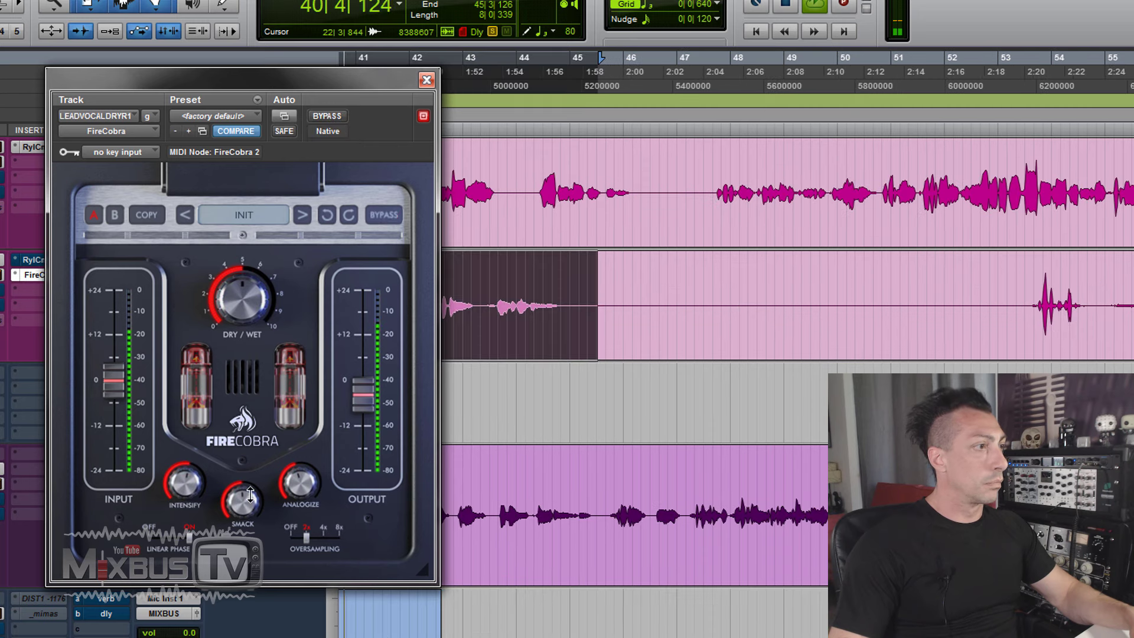
{"action": "left_click", "coordinate": [323, 538]}
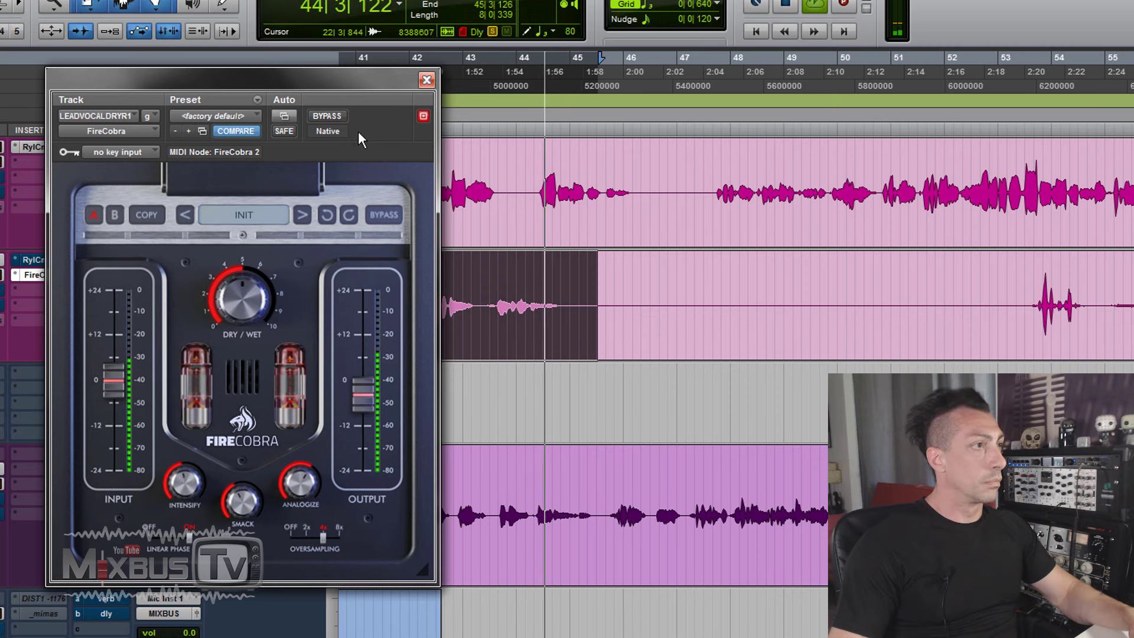
{"action": "key", "text": "space"}
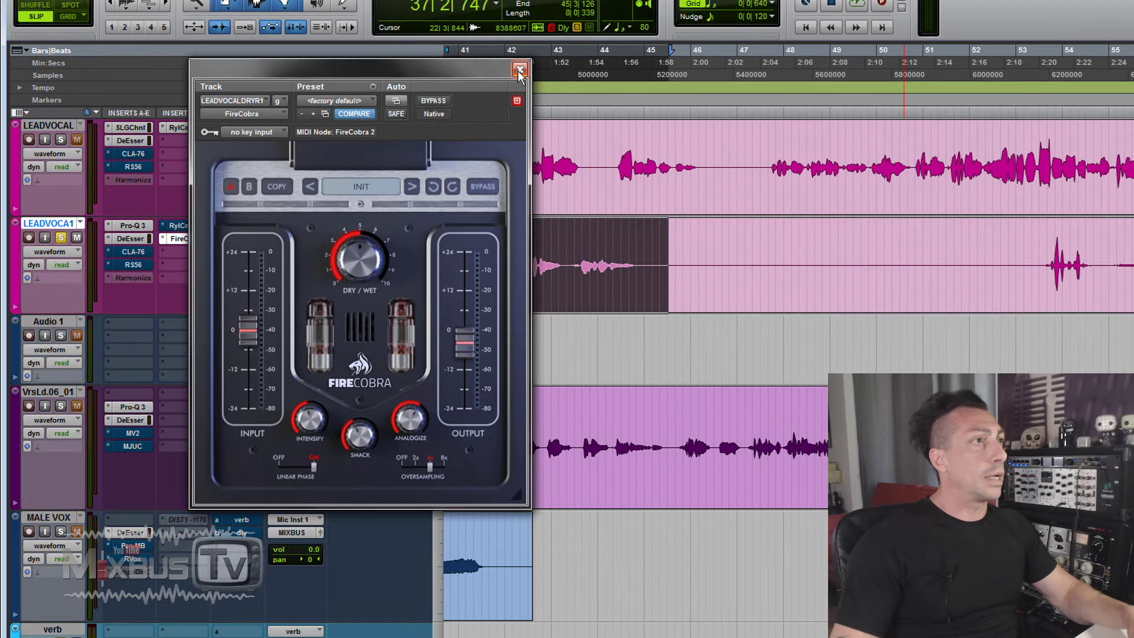
Step: Close the vocal plugin, try Linear Phase on and off on the drums, and un-bypass FireCobra
{"action": "left_click", "coordinate": [519, 70]}
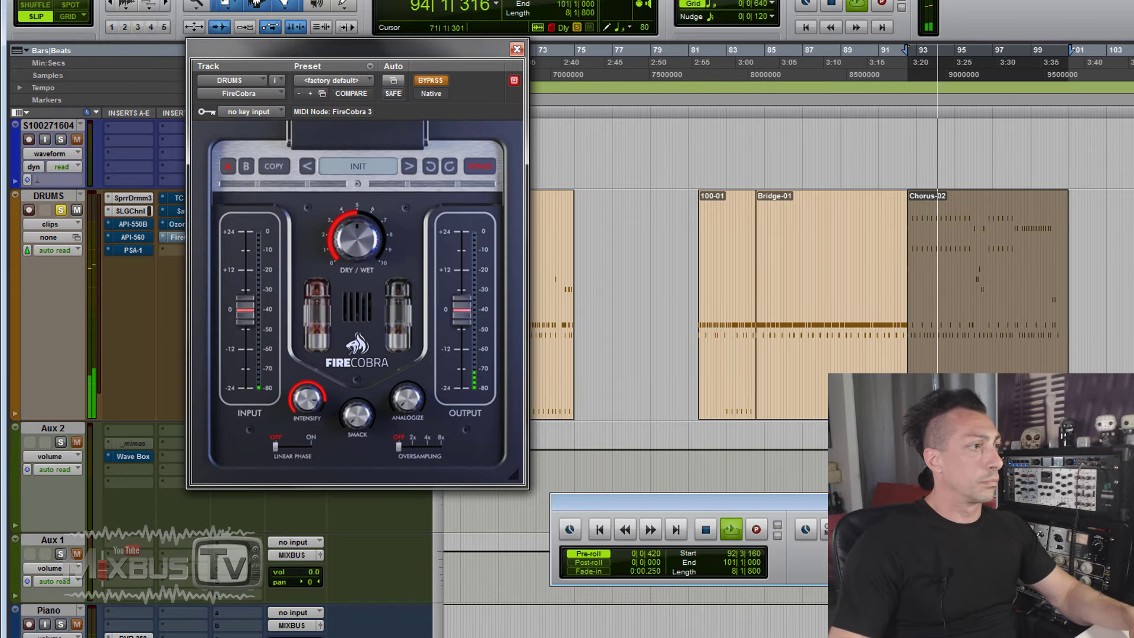
{"action": "left_click", "coordinate": [311, 444]}
{"action": "left_click", "coordinate": [282, 452]}
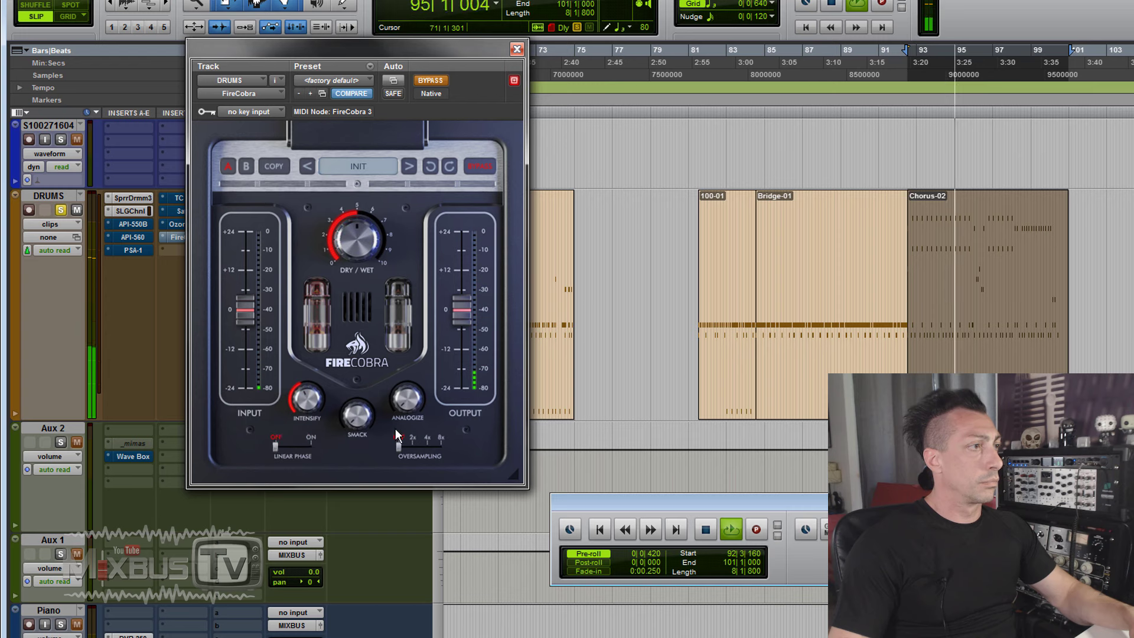
{"action": "left_click", "coordinate": [430, 80]}
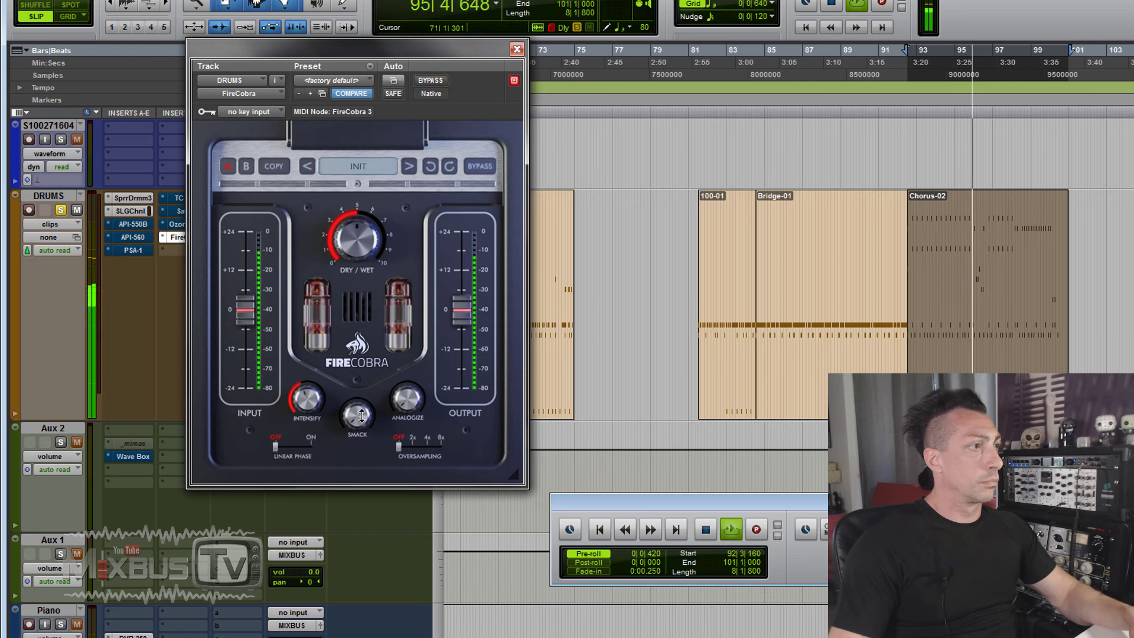
Step: Lower the drums FireCobra output, raise Smack, and cut dry/wet to about 1
{"action": "left_click_drag", "start_coordinate": [462, 312], "coordinate": [462, 318]}
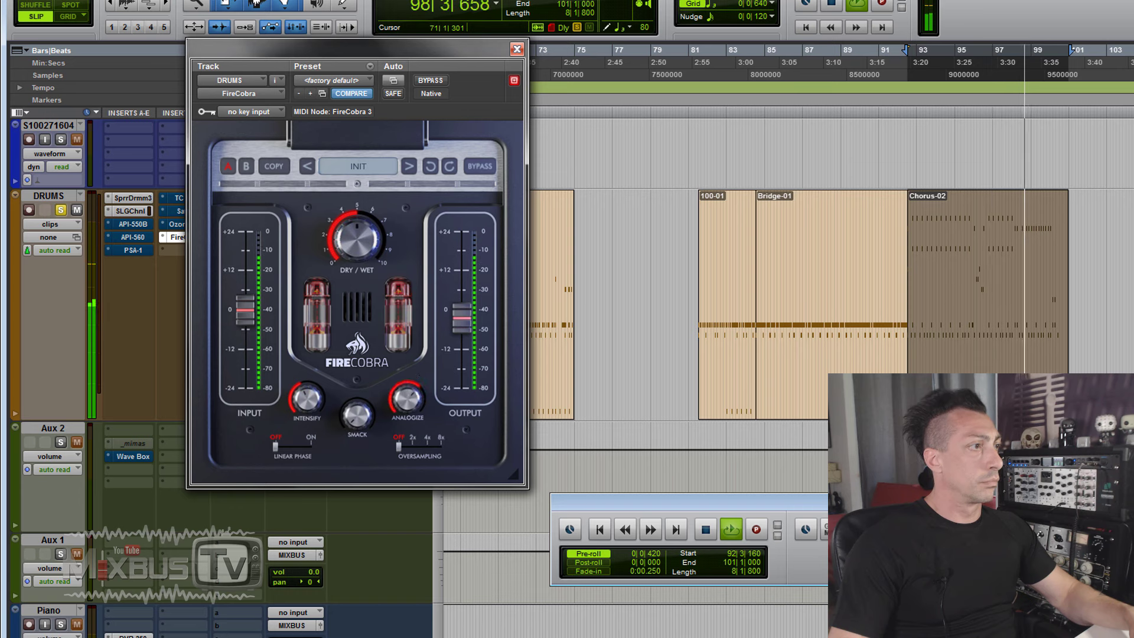
{"action": "left_click_drag", "start_coordinate": [467, 323], "coordinate": [466, 338]}
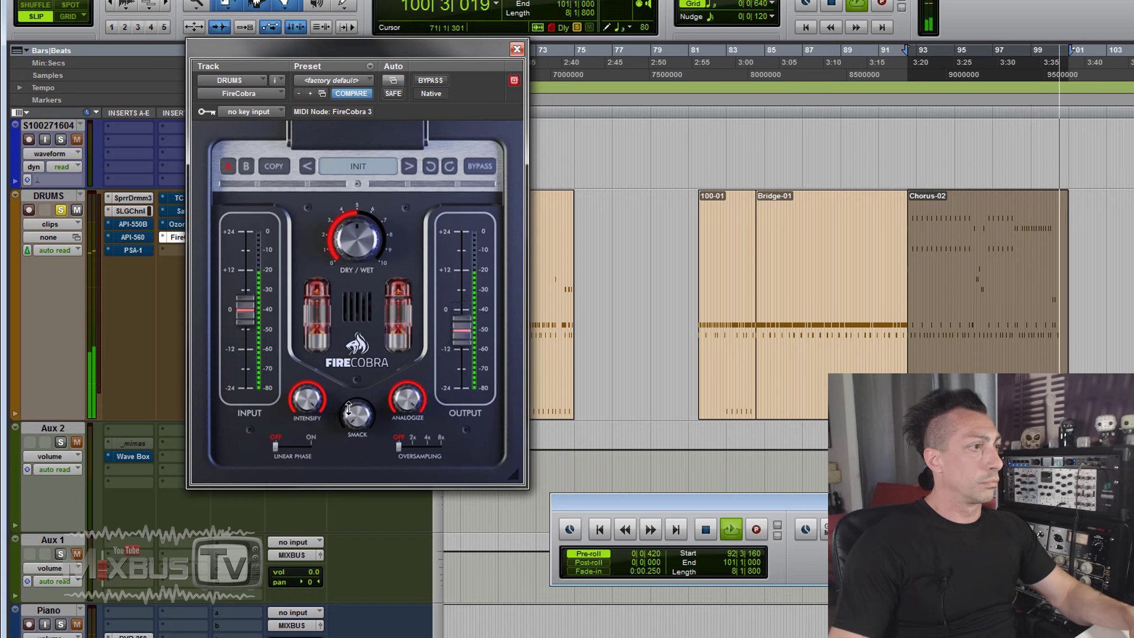
{"action": "left_click_drag", "start_coordinate": [357, 417], "coordinate": [360, 390]}
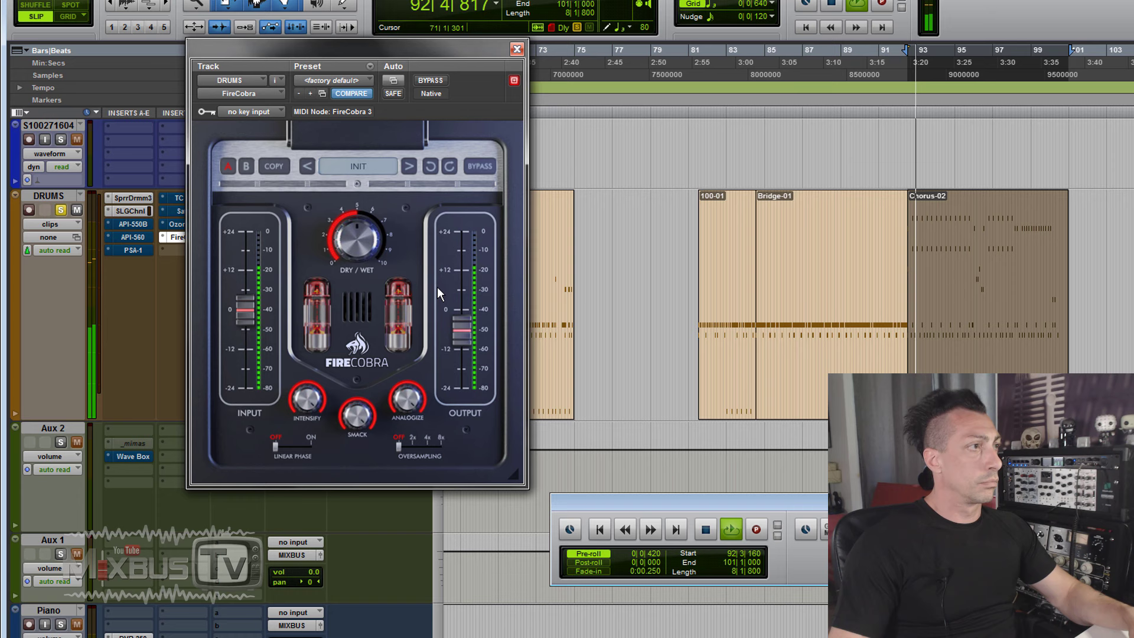
{"action": "left_click_drag", "start_coordinate": [356, 239], "coordinate": [356, 274]}
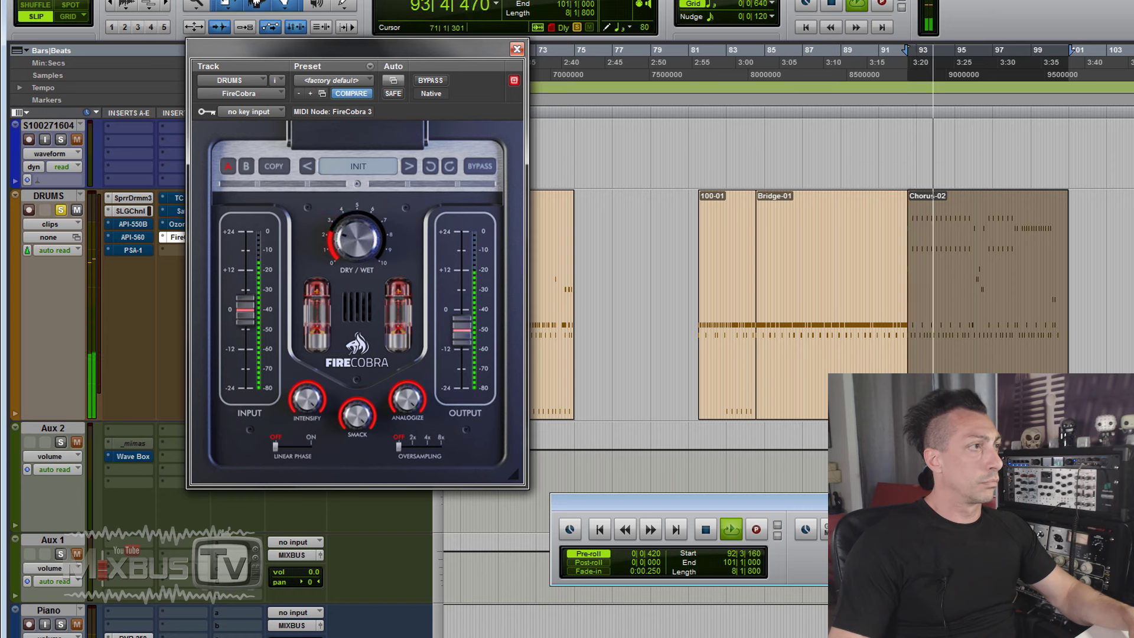
Step: A/B the drums, then raise dry/wet to about 3 and 5 with Smack back down
{"action": "left_click", "coordinate": [434, 79]}
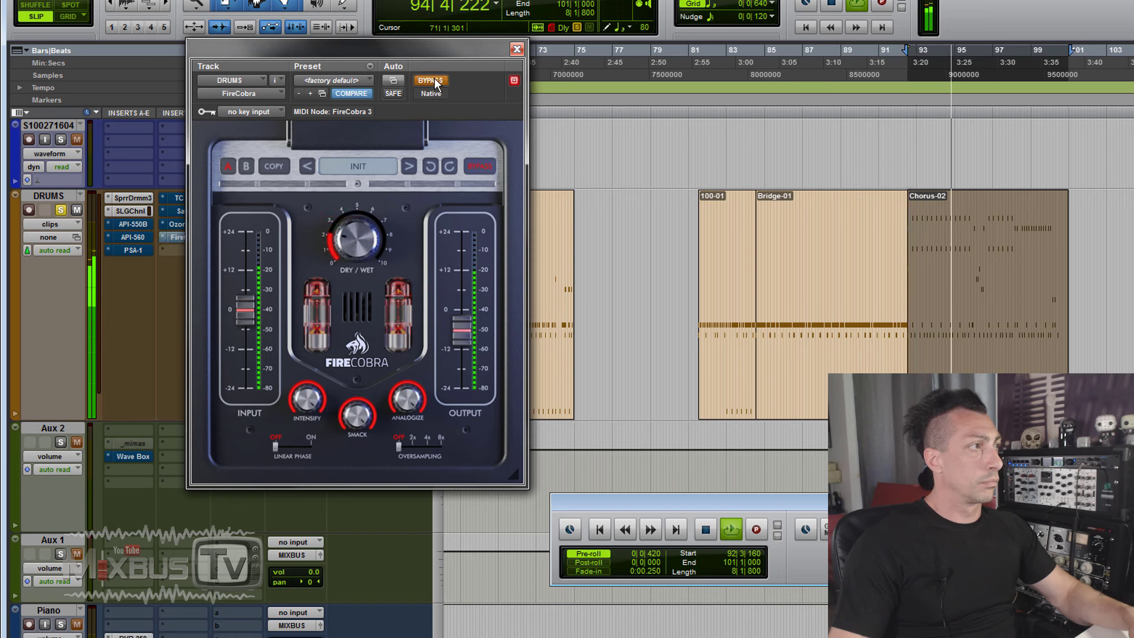
{"action": "left_click", "coordinate": [434, 79]}
{"action": "left_click_drag", "start_coordinate": [356, 239], "coordinate": [357, 230]}
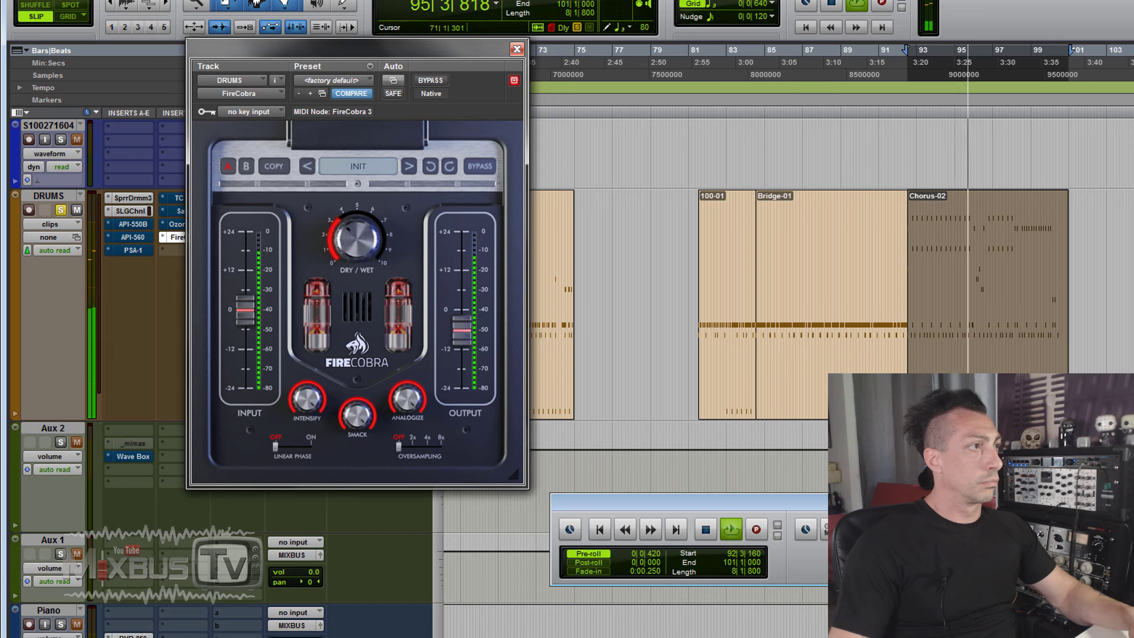
{"action": "left_click_drag", "start_coordinate": [356, 415], "coordinate": [355, 415]}
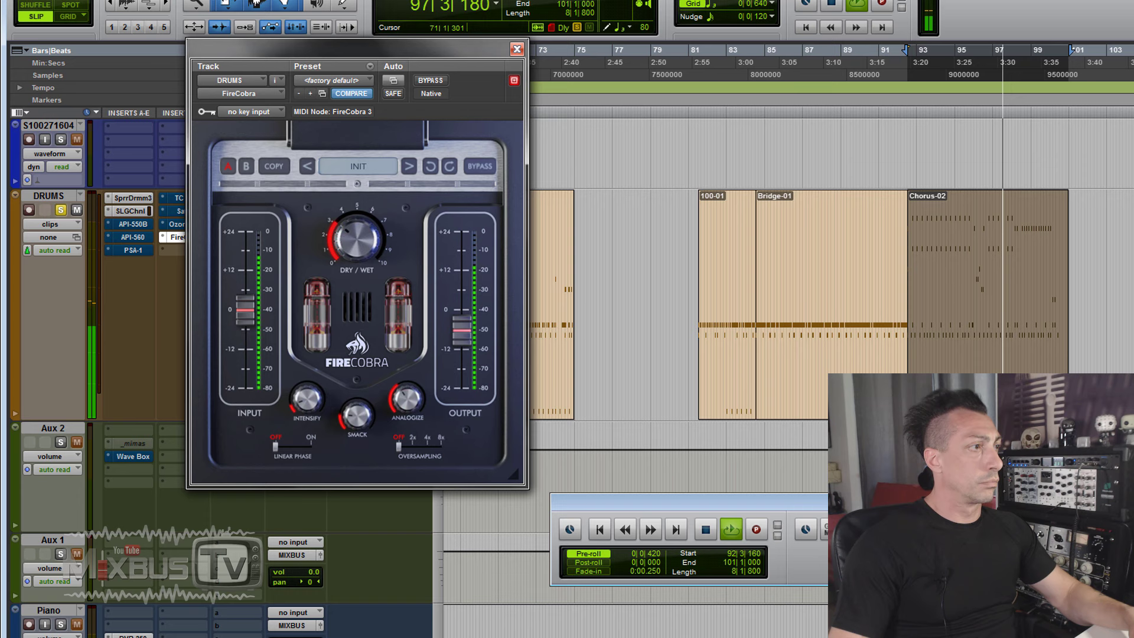
{"action": "left_click_drag", "start_coordinate": [356, 239], "coordinate": [357, 229]}
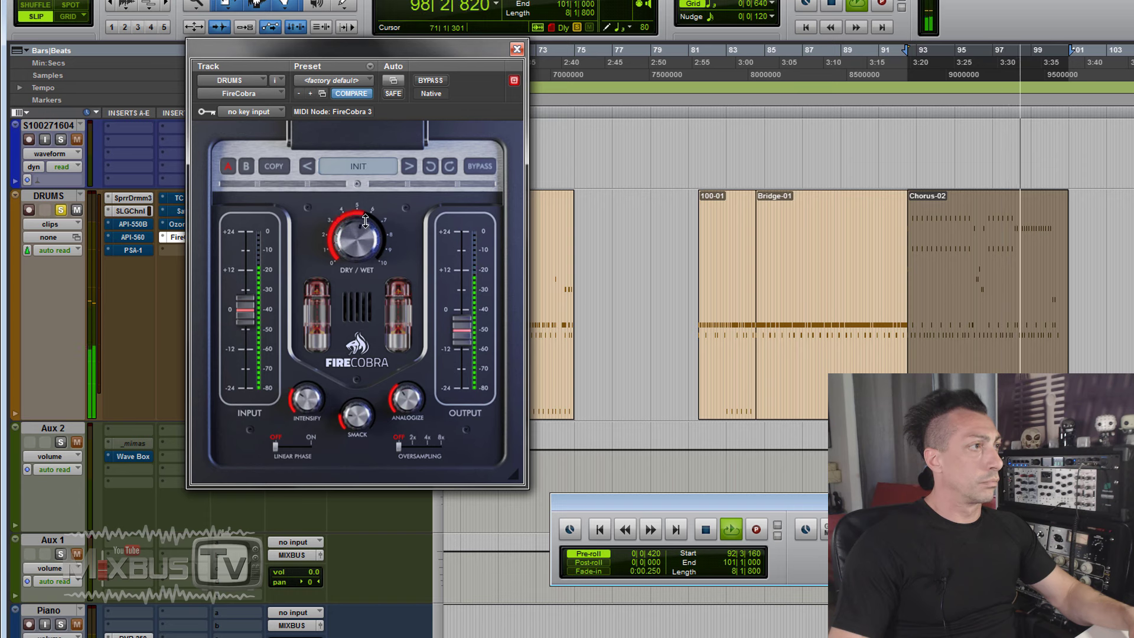
Step: Set 2x oversampling, Intensify to minimum, output back up, compare with bypass, and stop playback
{"action": "left_click", "coordinate": [420, 80]}
{"action": "left_click", "coordinate": [435, 80]}
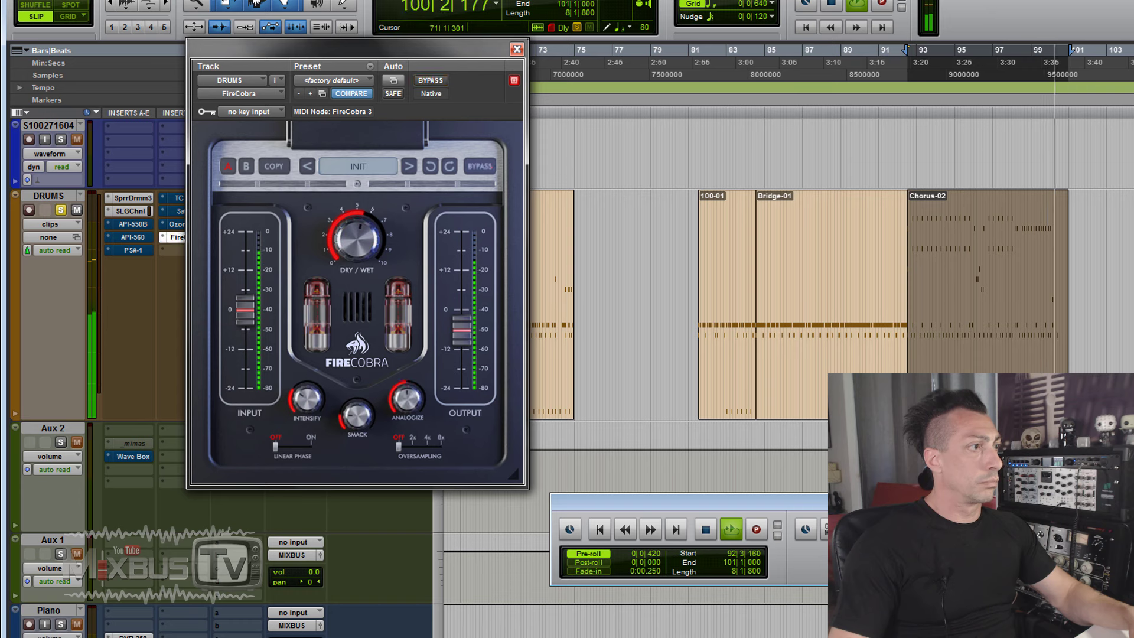
{"action": "left_click", "coordinate": [412, 440]}
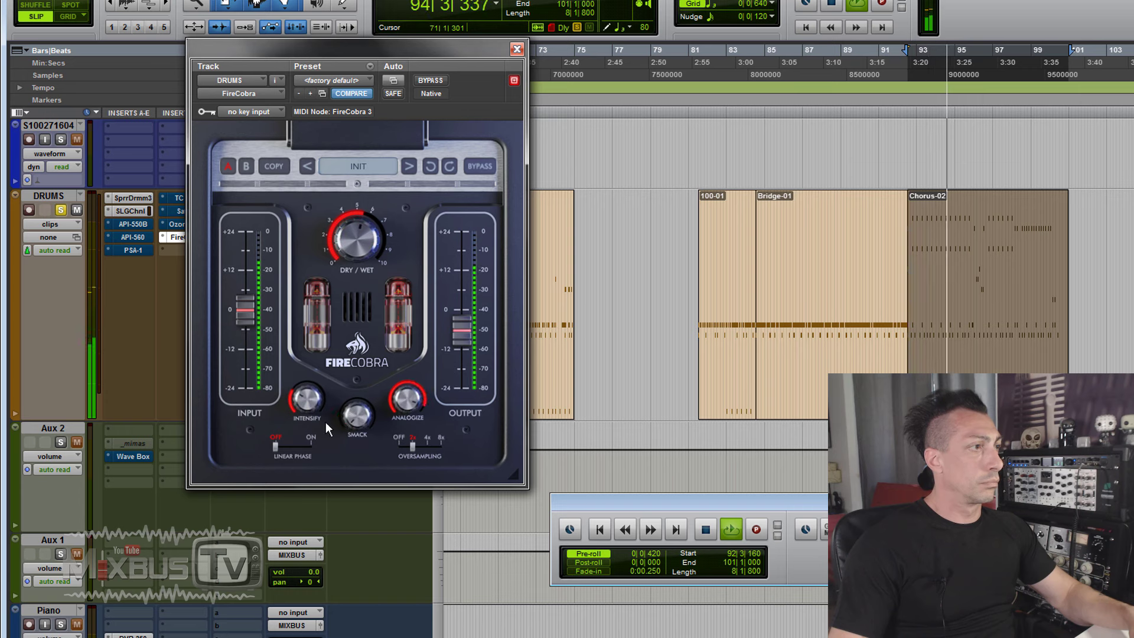
{"action": "left_click", "coordinate": [306, 403], "text": "alt"}
{"action": "left_click", "coordinate": [428, 80]}
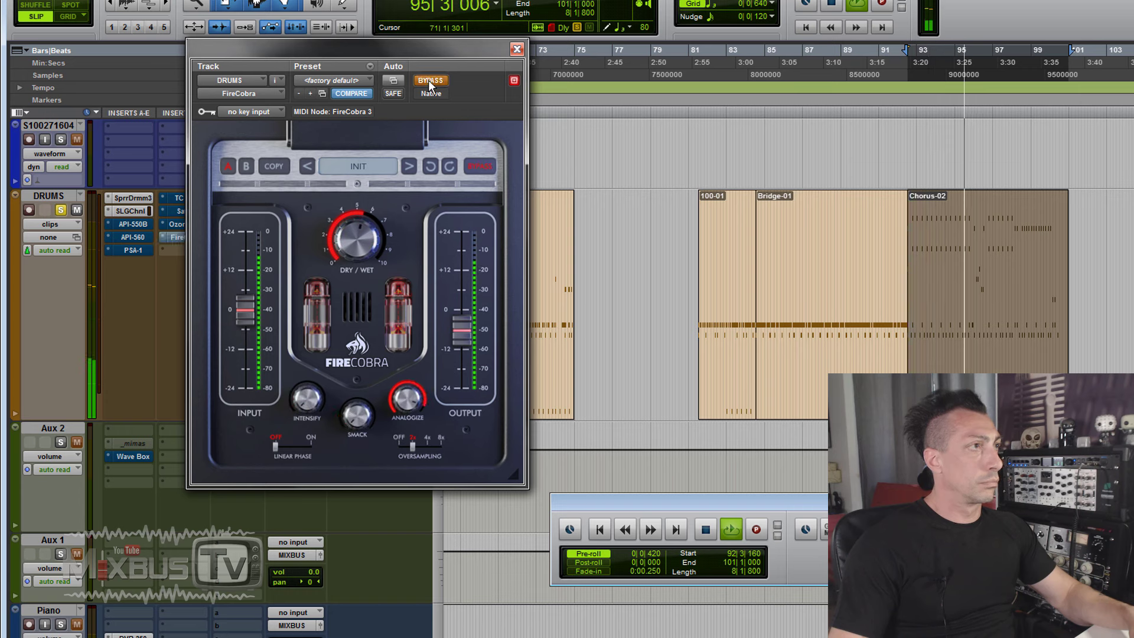
{"action": "left_click", "coordinate": [450, 167]}
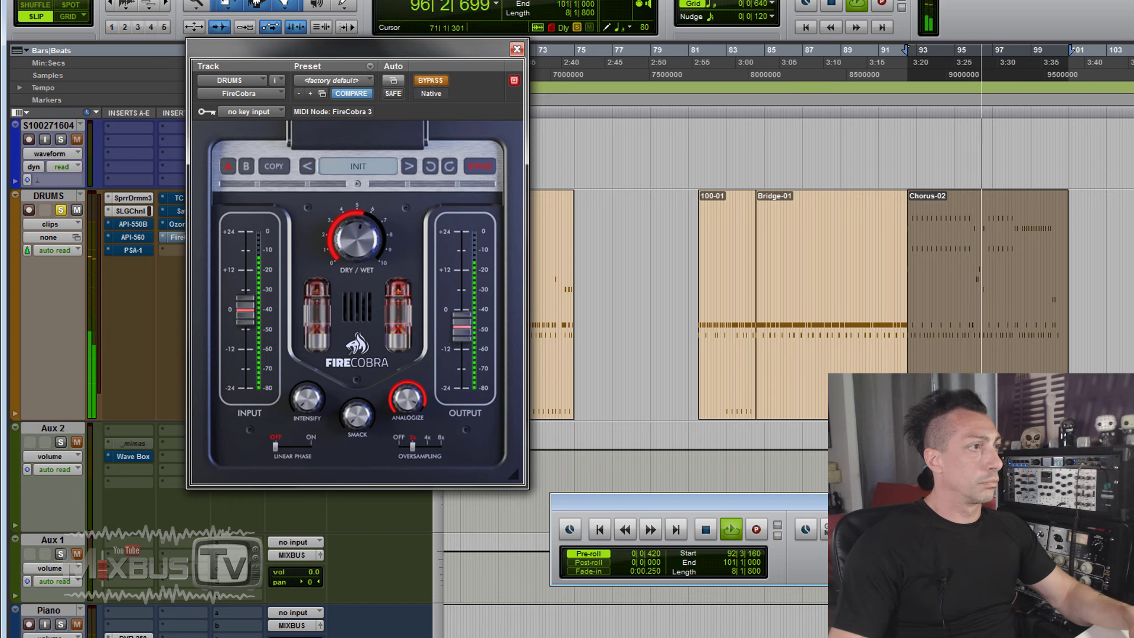
{"action": "left_click", "coordinate": [430, 81]}
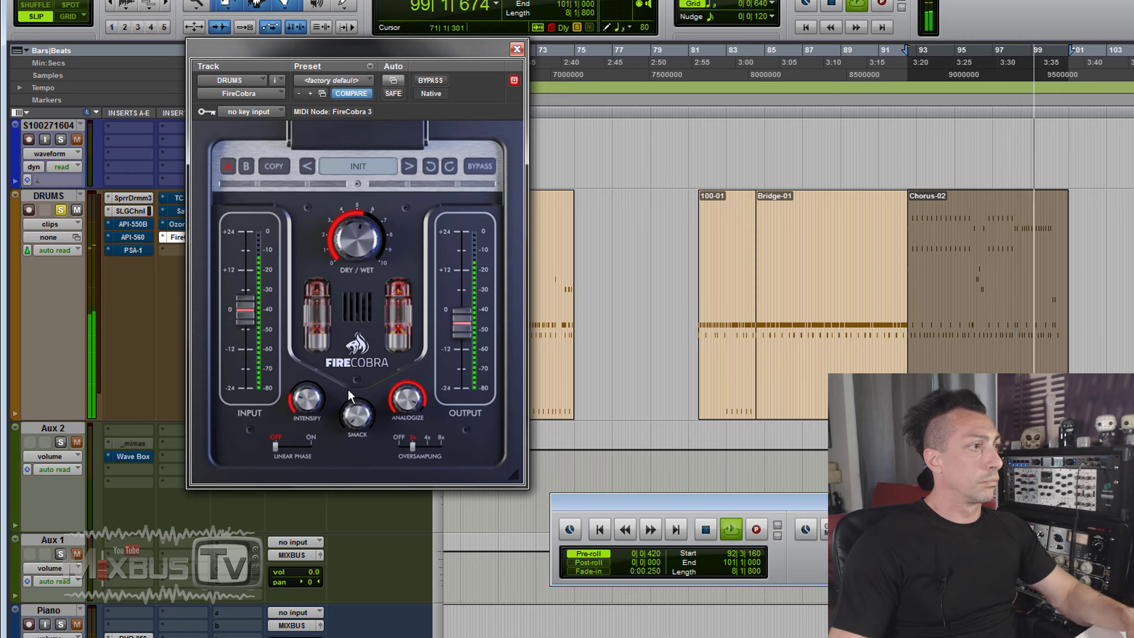
{"action": "key", "text": "space"}
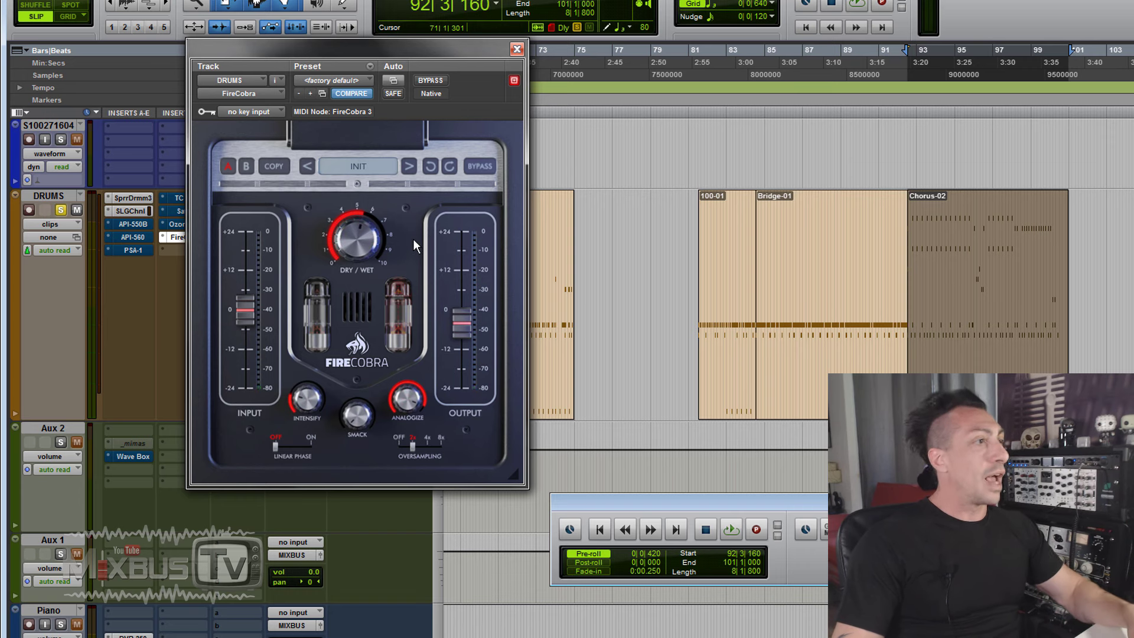
Step: Close the drums FireCobra window and turn its insert back on
{"action": "left_click", "coordinate": [516, 49]}
{"action": "right_click", "coordinate": [189, 238]}
{"action": "left_click", "coordinate": [233, 242]}
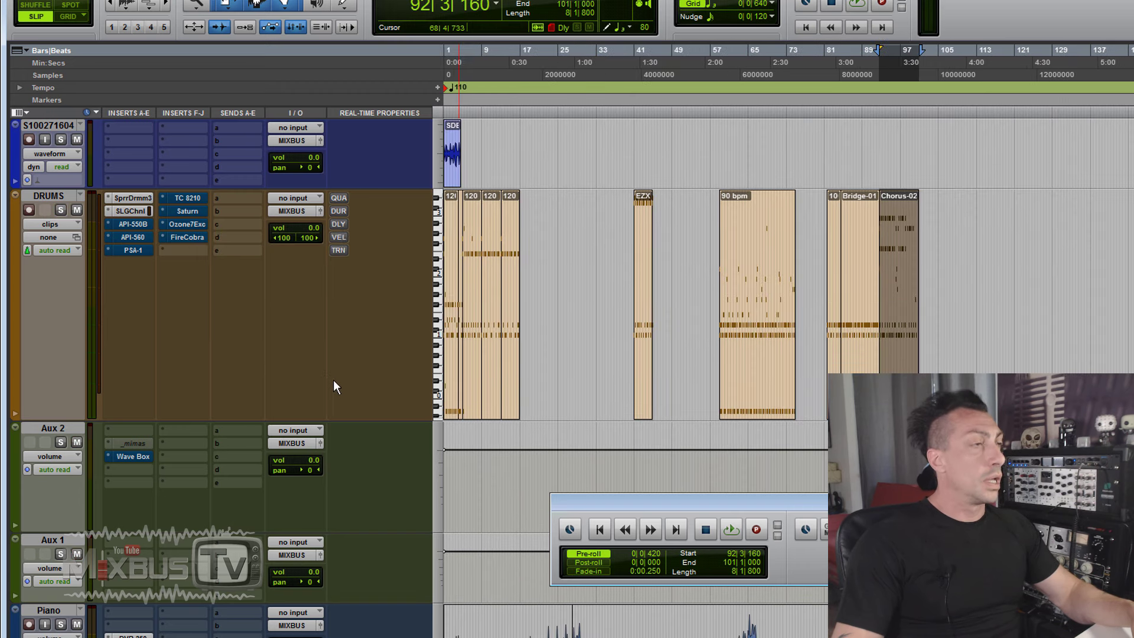
{"action": "scroll", "coordinate": [334, 381], "scroll_direction": "up", "scroll_amount": 10}
{"action": "scroll", "coordinate": [428, 384], "scroll_direction": "left", "scroll_amount": 15}
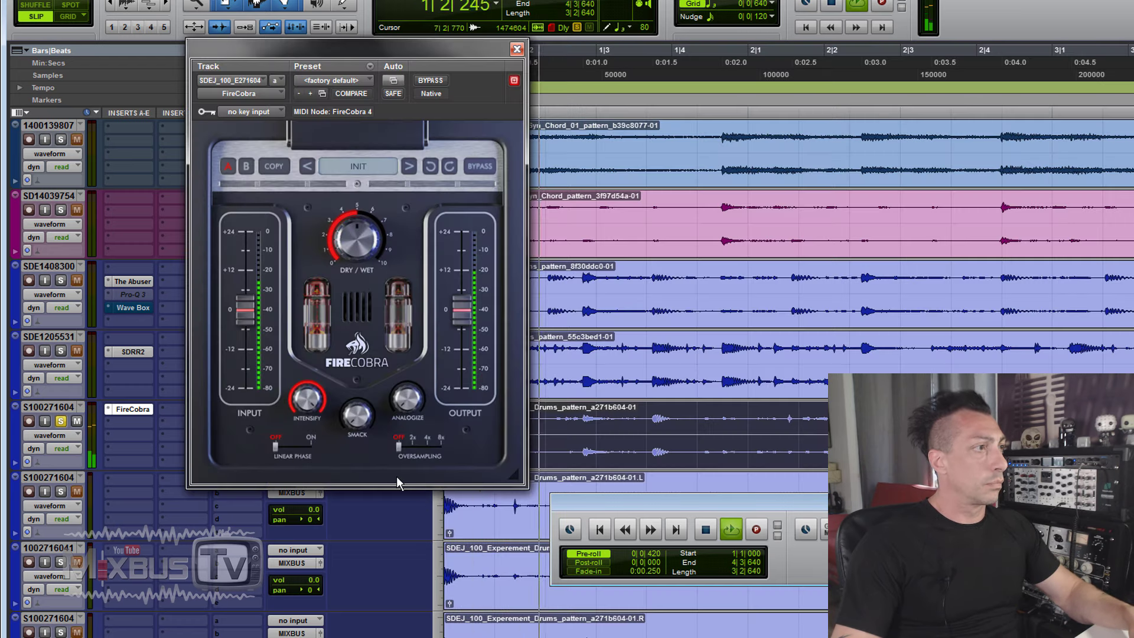
Step: A/B the drum loop's FireCobra against bypass and raise its Smack amount
{"action": "left_click", "coordinate": [431, 81]}
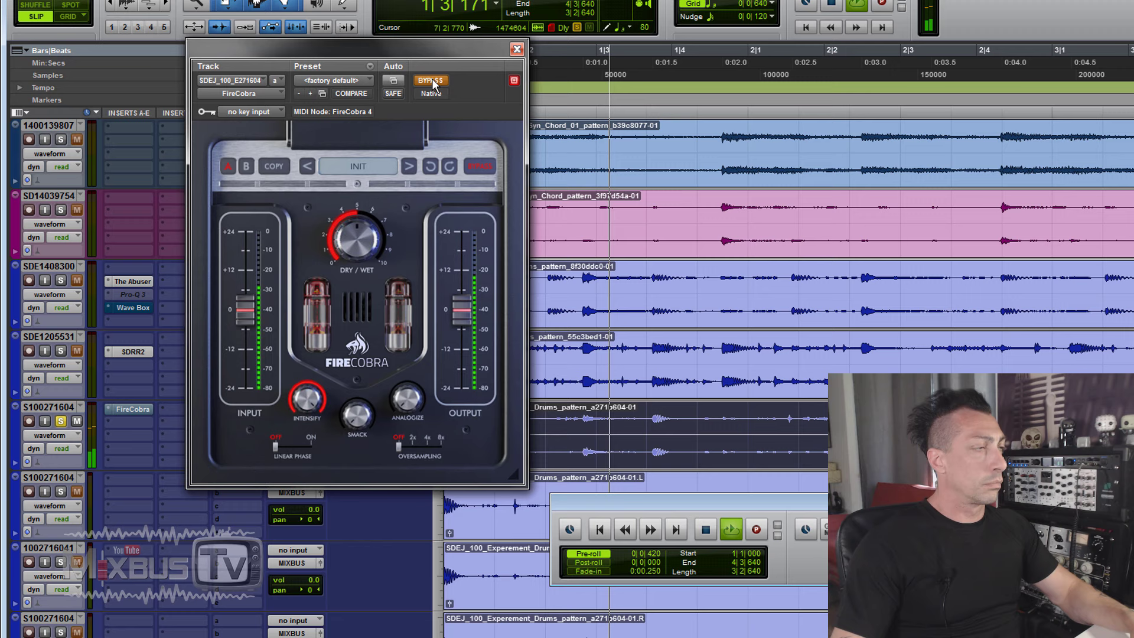
{"action": "left_click", "coordinate": [431, 81]}
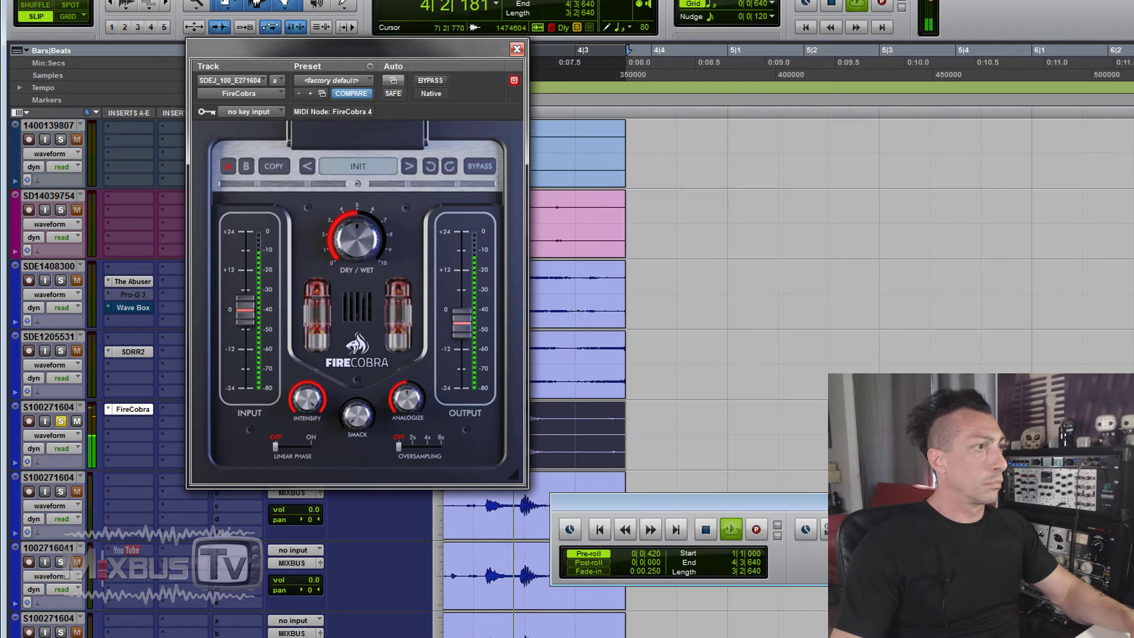
{"action": "left_click", "coordinate": [431, 81]}
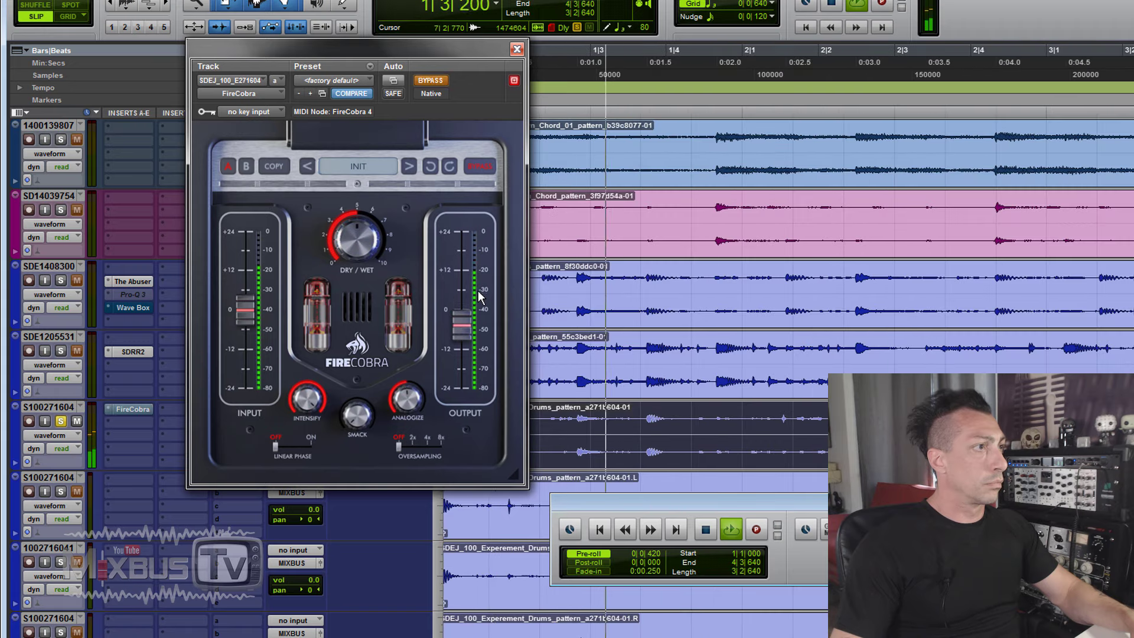
{"action": "left_click", "coordinate": [430, 80]}
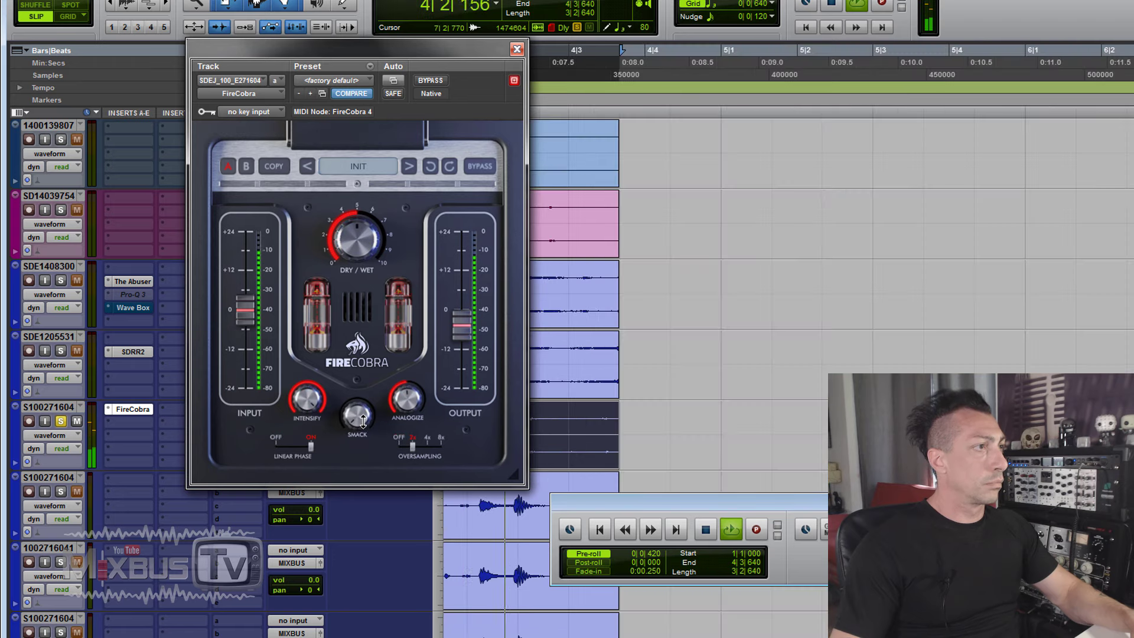
{"action": "mouse_move", "coordinate": [362, 421]}
{"action": "left_mouse_down"}
{"action": "mouse_move", "coordinate": [362, 401]}
{"action": "mouse_move", "coordinate": [365, 420]}
{"action": "left_mouse_up"}
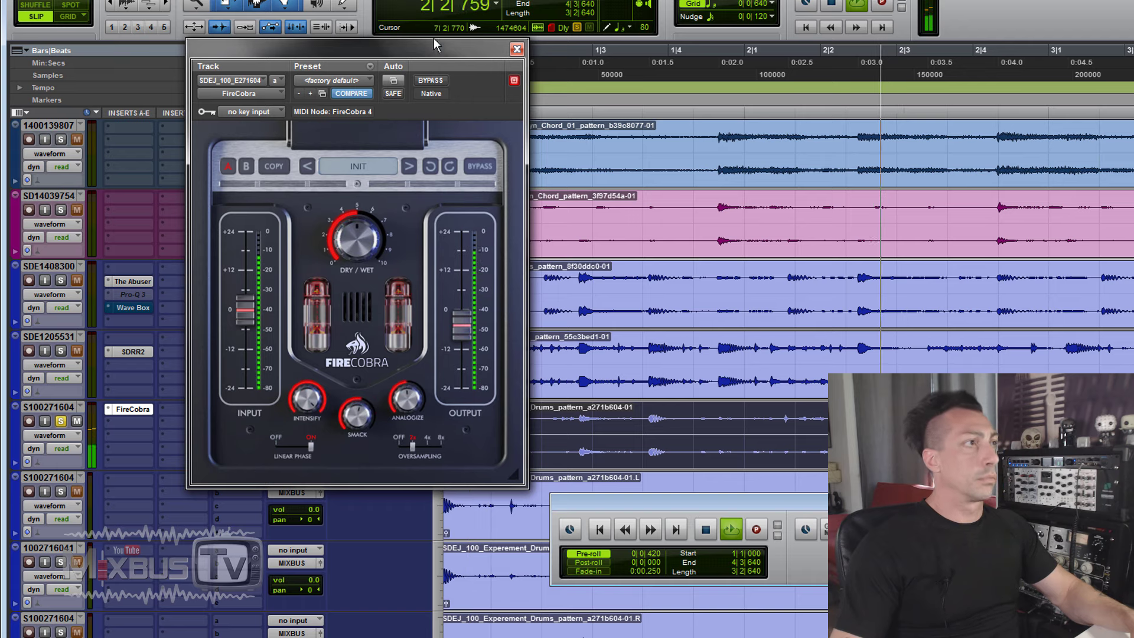
{"action": "left_click", "coordinate": [431, 81]}
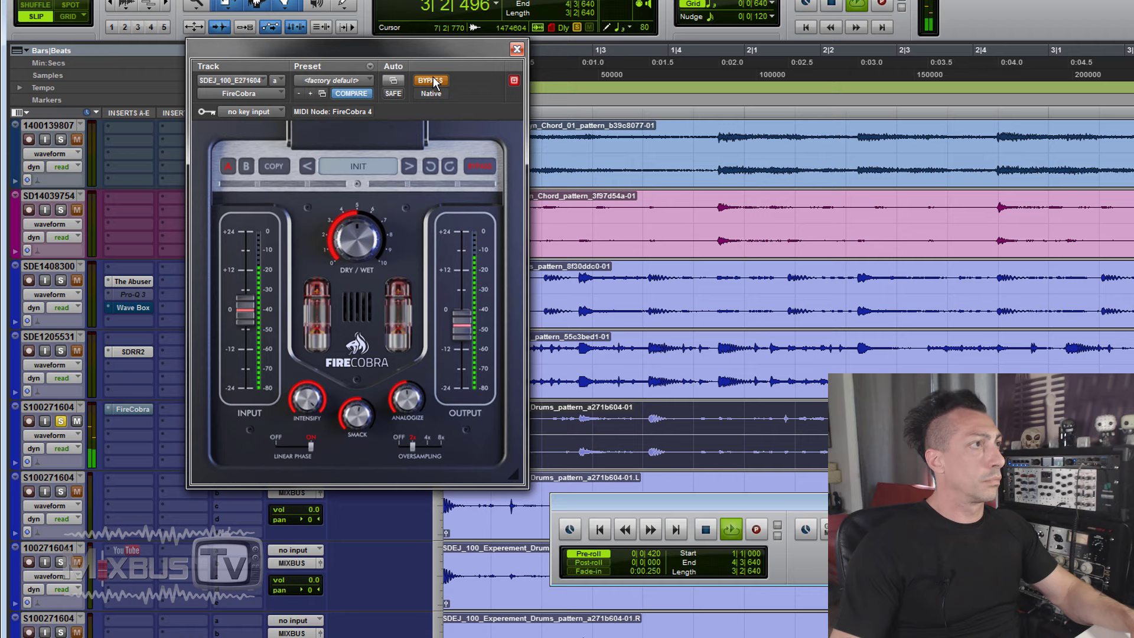
Step: Stop playback, return to the session start, and close the drum loop's plugin window
{"action": "key", "text": "space"}
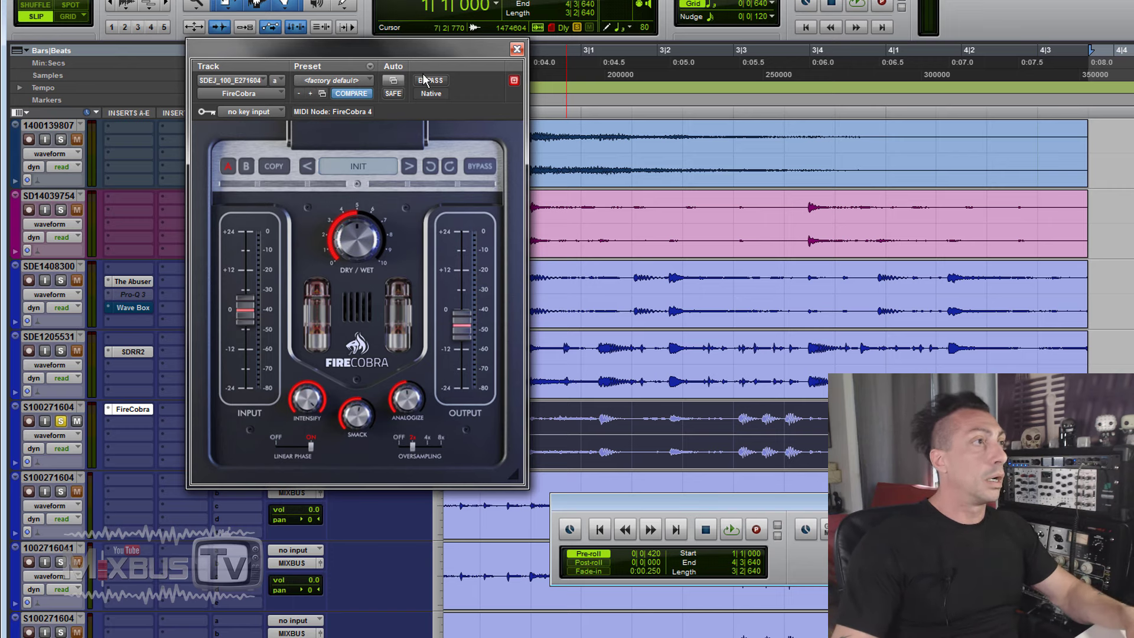
{"action": "key", "text": "Return"}
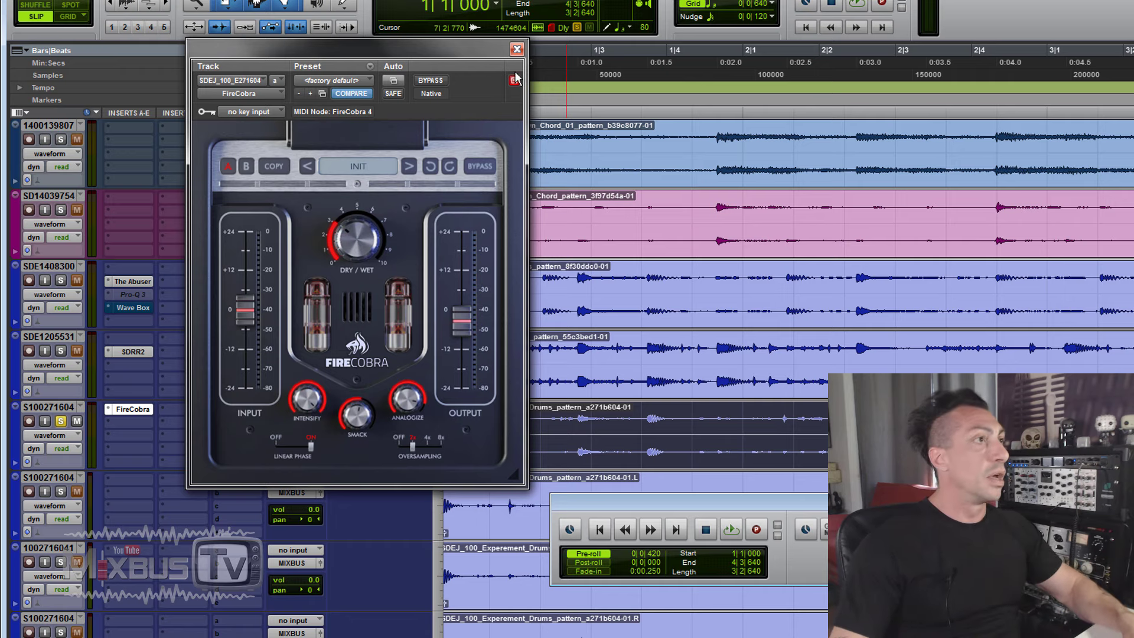
{"action": "left_click", "coordinate": [517, 49]}
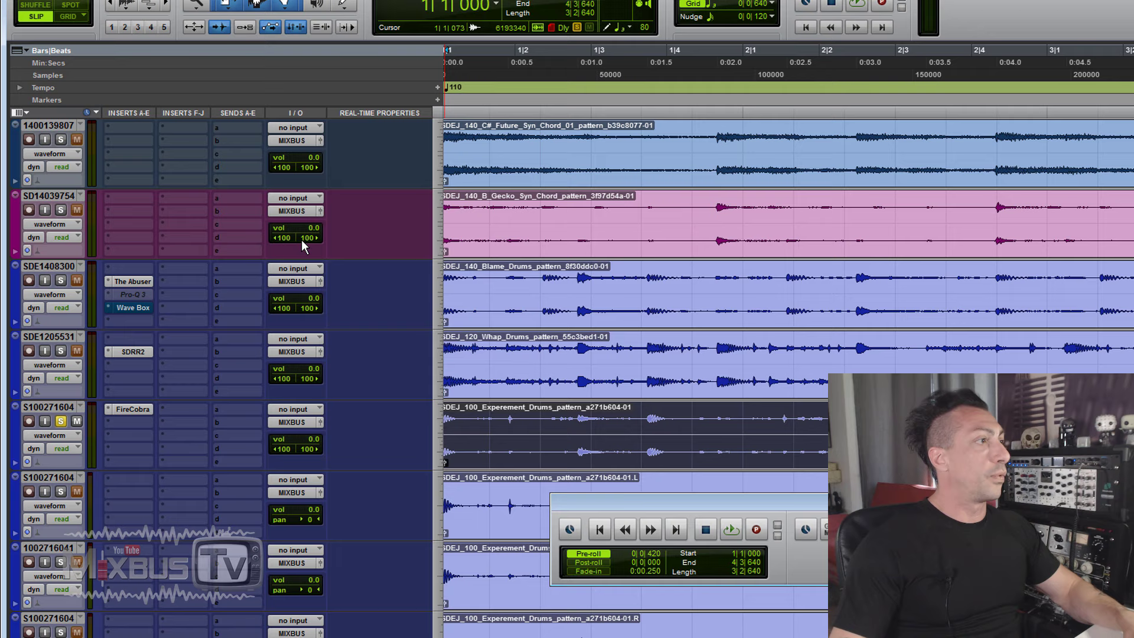
Step: Solo ACGTRMIC1, play it with FireCobra on, and lower the output below 0 dB
{"action": "left_click", "coordinate": [61, 421]}
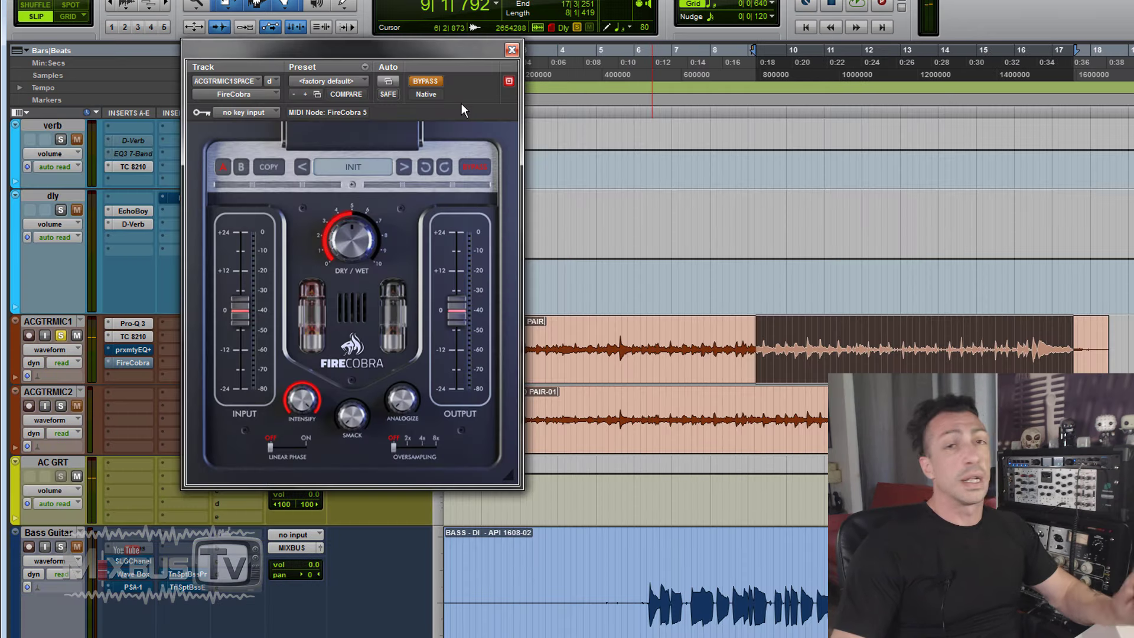
{"action": "key", "text": "space"}
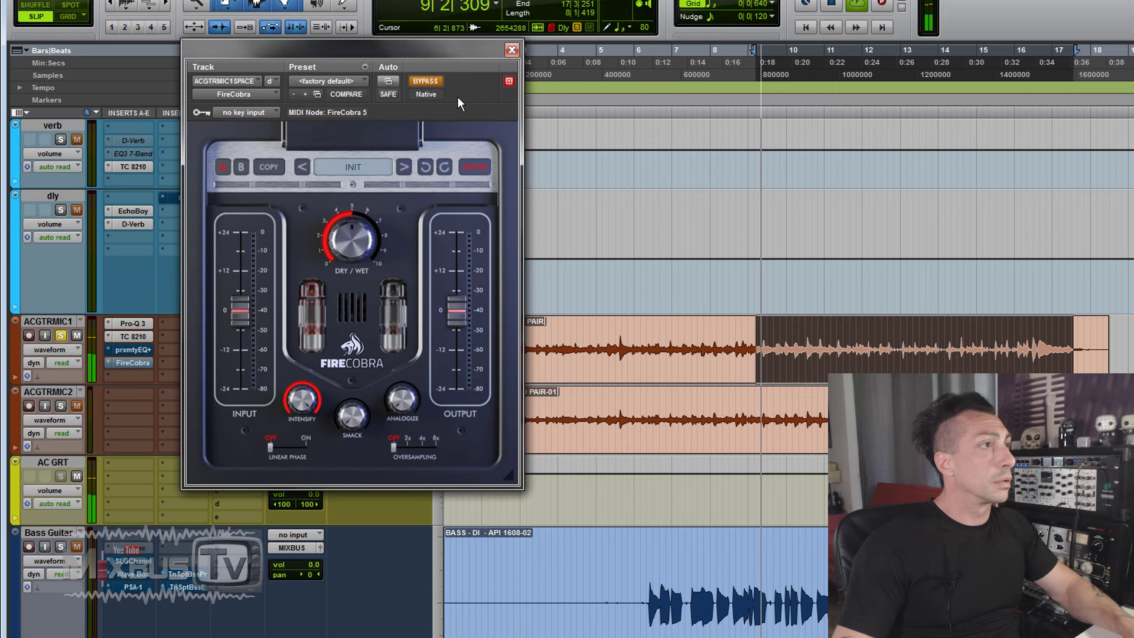
{"action": "left_click", "coordinate": [425, 81]}
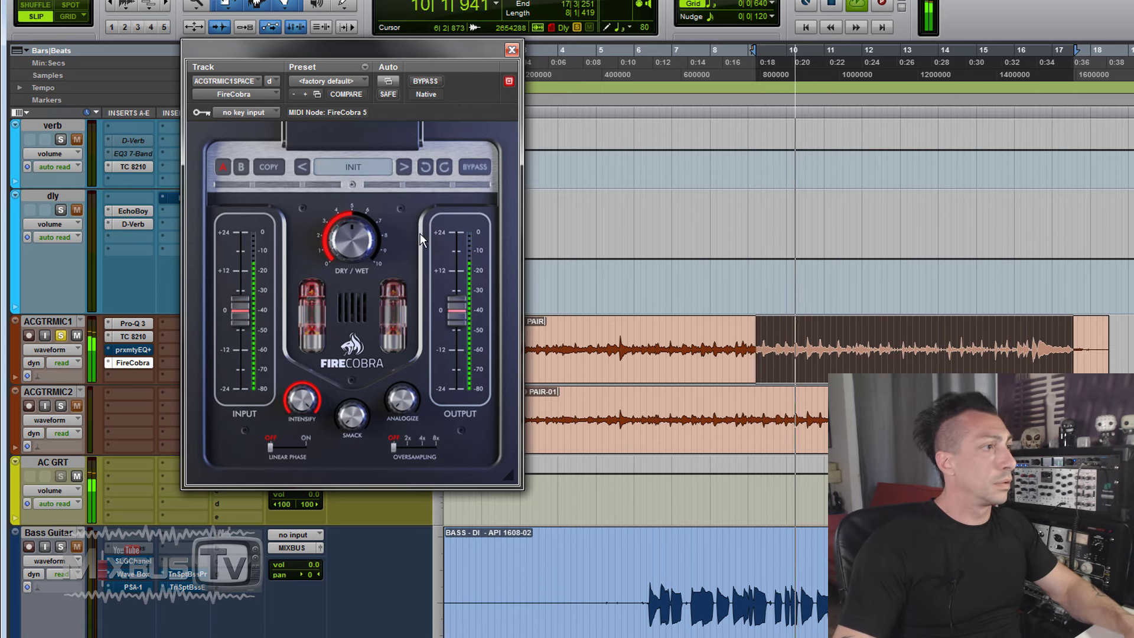
{"action": "left_click_drag", "start_coordinate": [457, 310], "coordinate": [456, 332]}
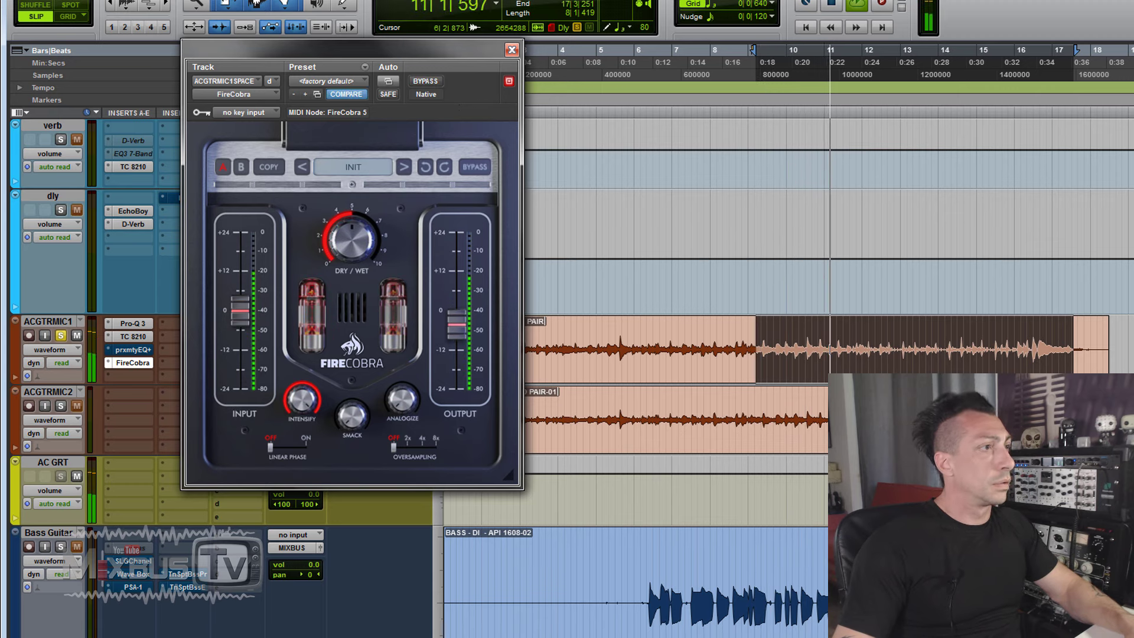
Step: Start the guitar selection earlier, set 2x oversampling, and A/B against bypass
{"action": "left_click", "coordinate": [577, 321], "text": "shift"}
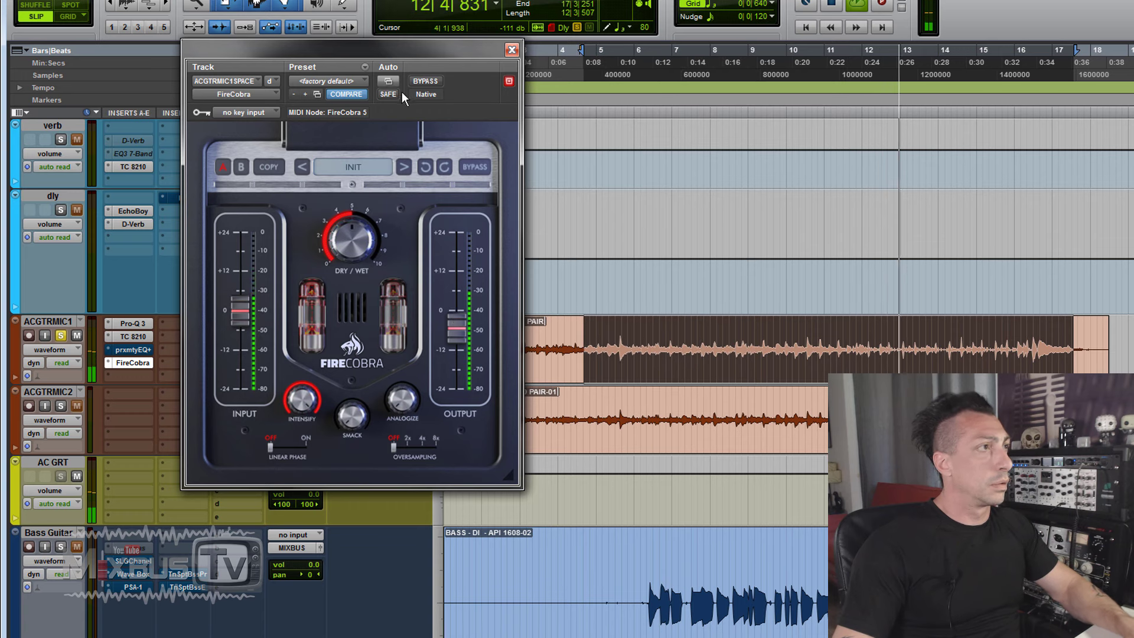
{"action": "left_click", "coordinate": [426, 81]}
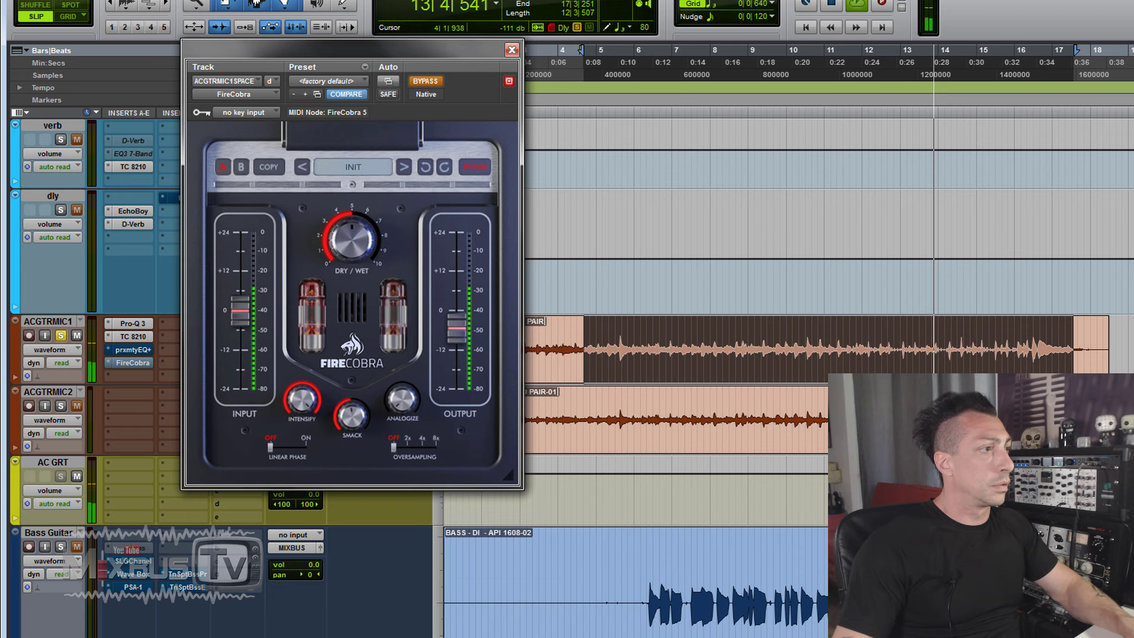
{"action": "left_click", "coordinate": [426, 81]}
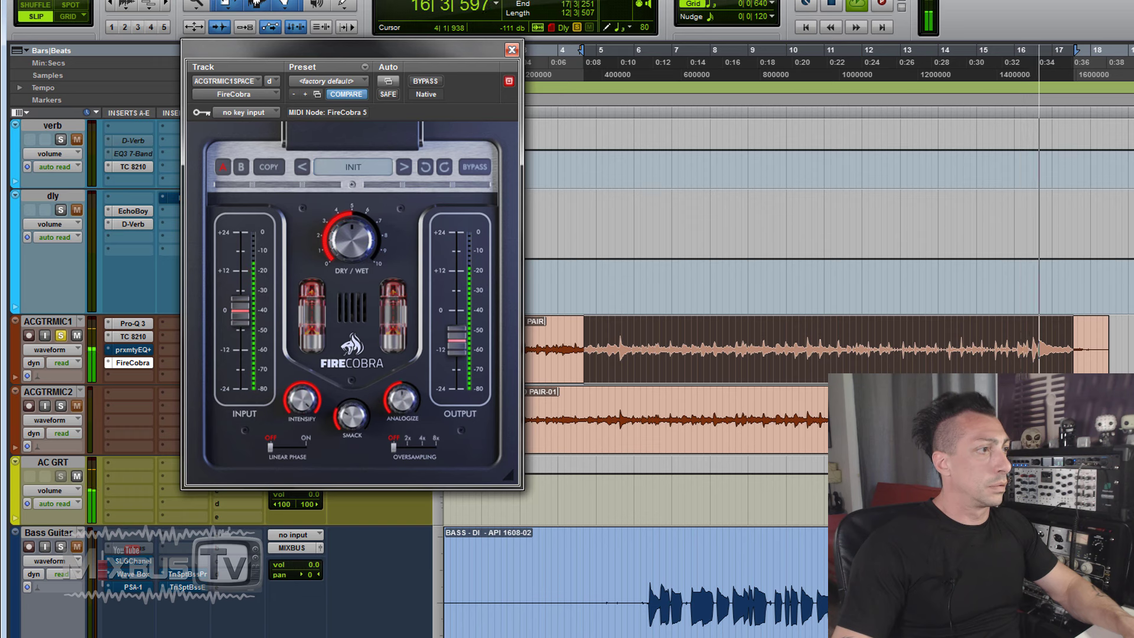
{"action": "left_click", "coordinate": [408, 447]}
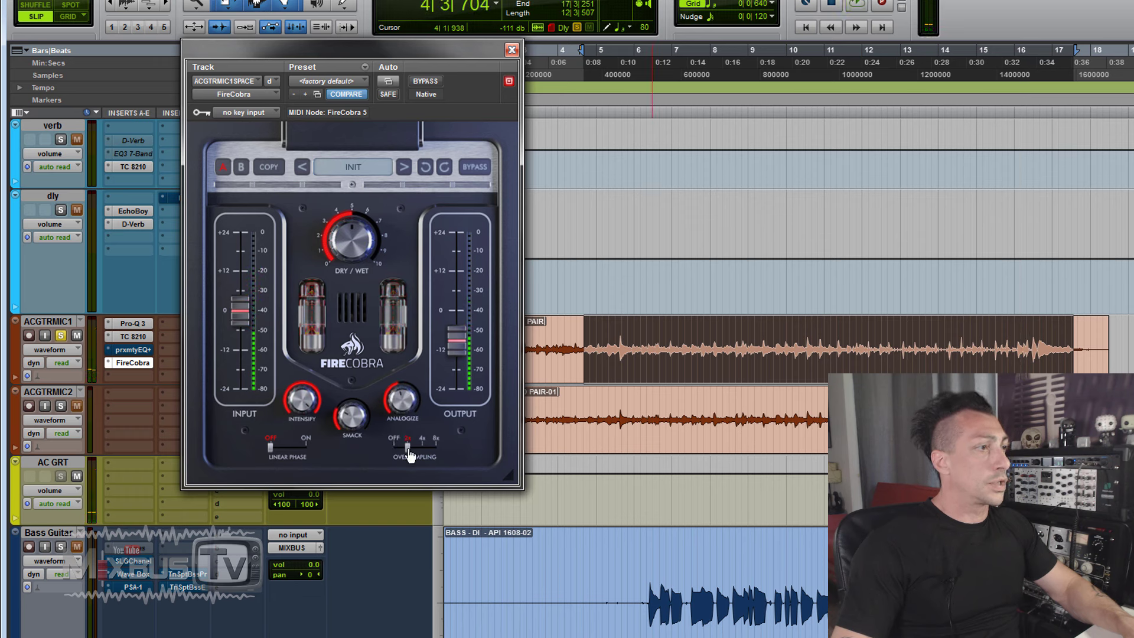
{"action": "key", "text": "space"}
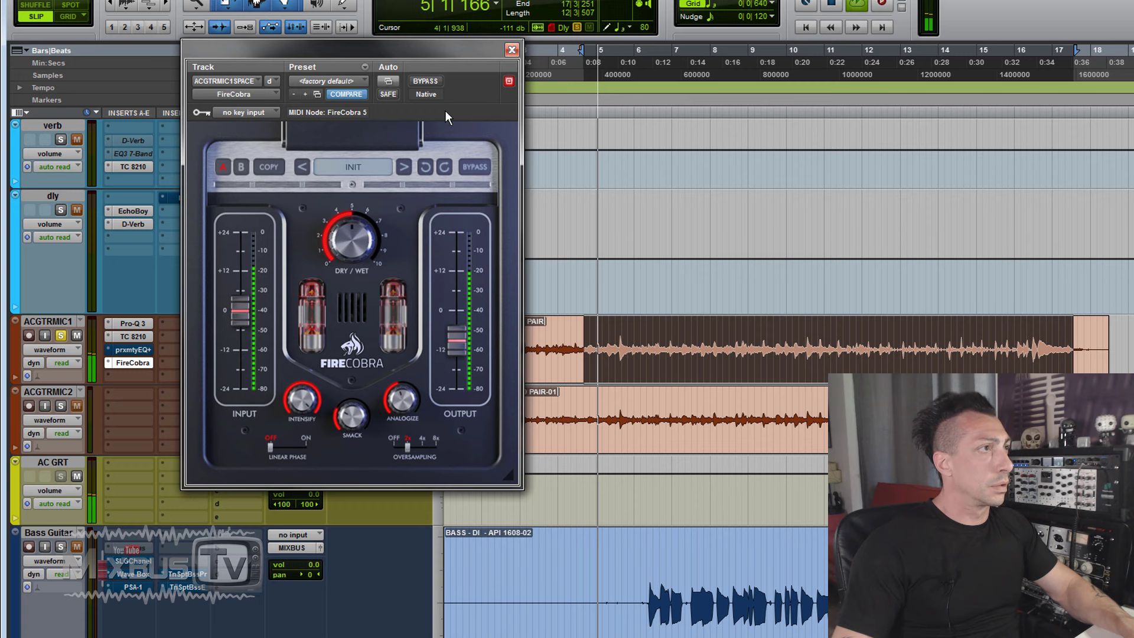
{"action": "left_click", "coordinate": [426, 81]}
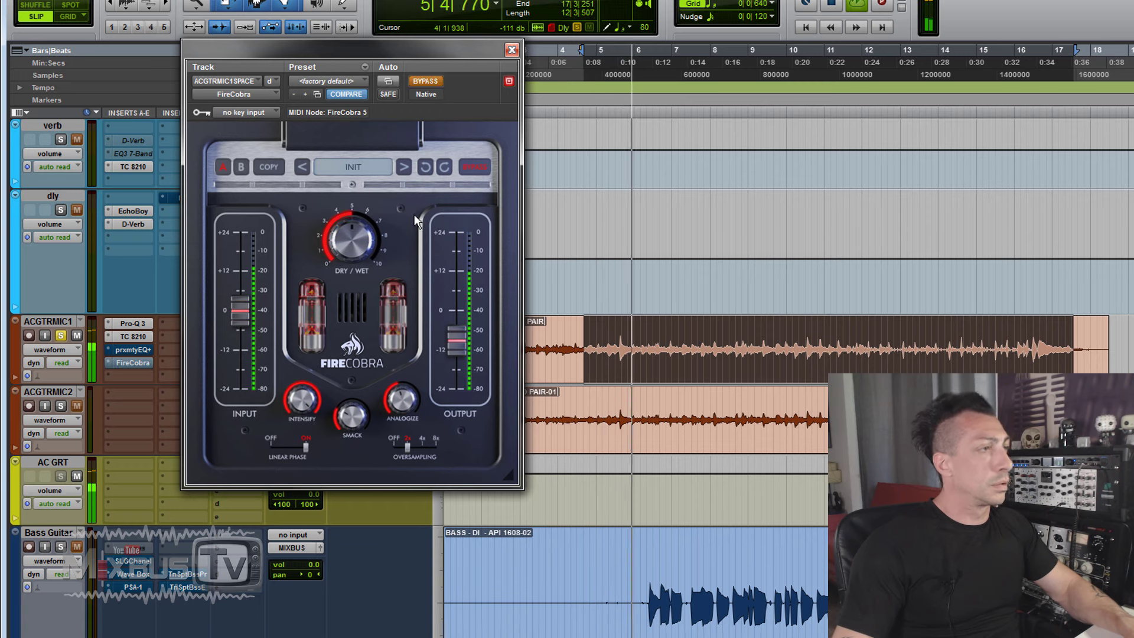
{"action": "left_click", "coordinate": [425, 81]}
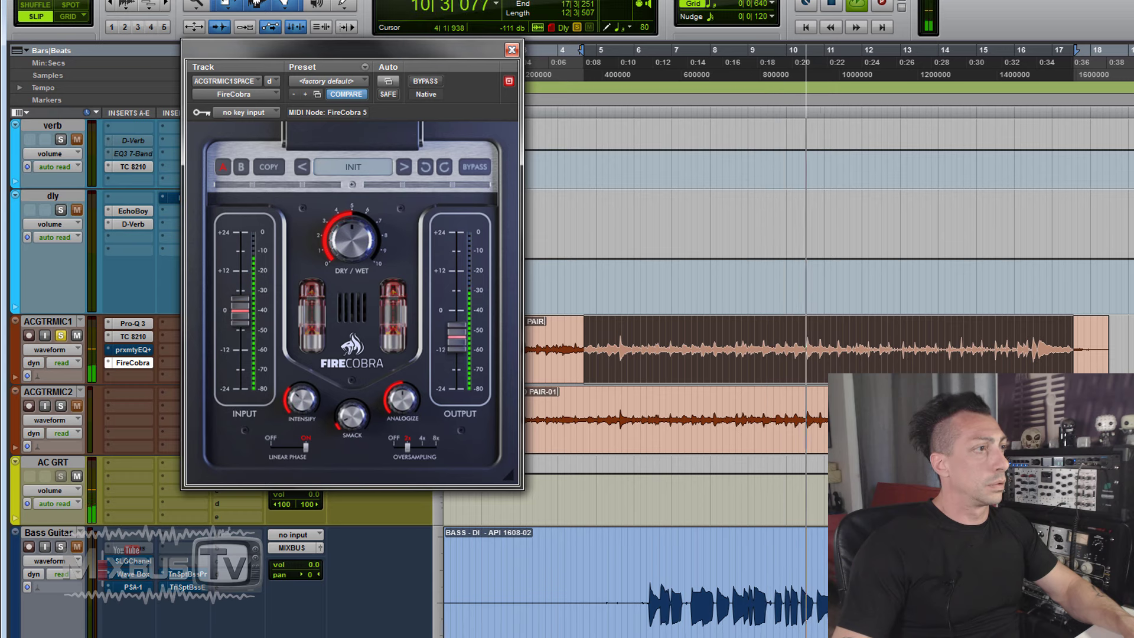
Step: Turn oversampling back off, leave FireCobra bypassed on the guitar, and stop playback
{"action": "left_click", "coordinate": [431, 83]}
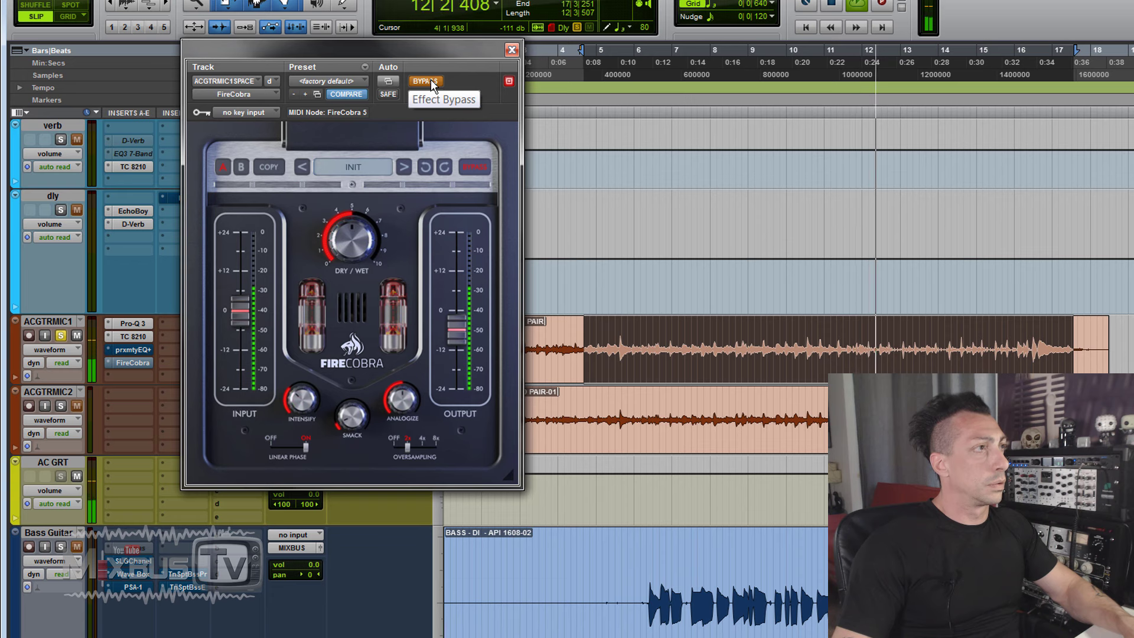
{"action": "left_click", "coordinate": [431, 82]}
{"action": "left_click_drag", "start_coordinate": [411, 448], "coordinate": [392, 449]}
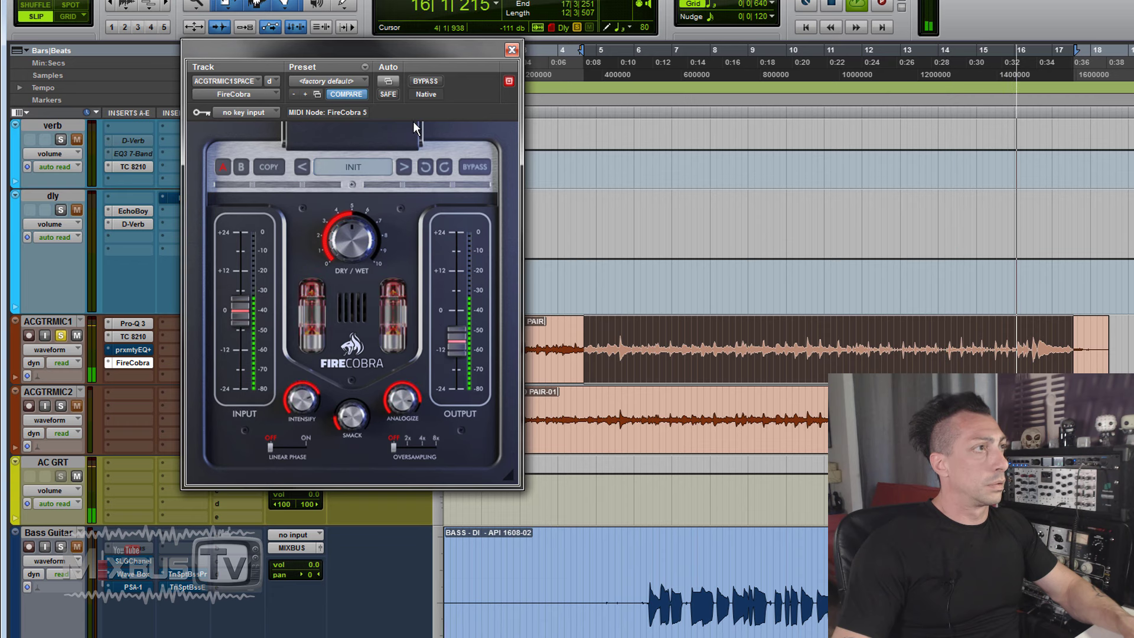
{"action": "left_click", "coordinate": [426, 82]}
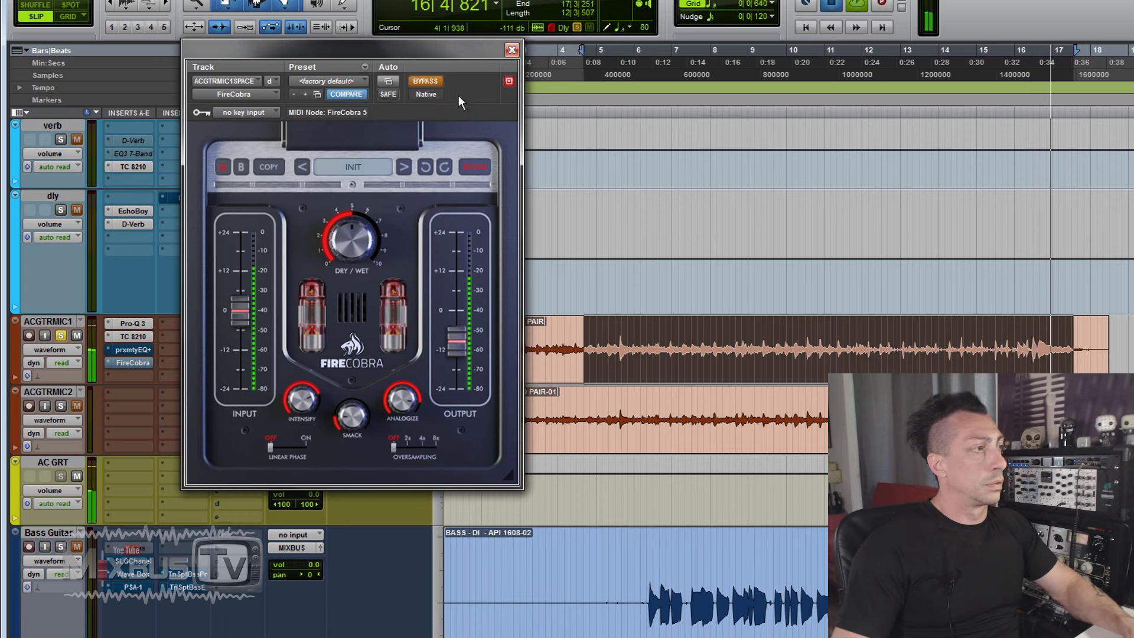
{"action": "key", "text": "space"}
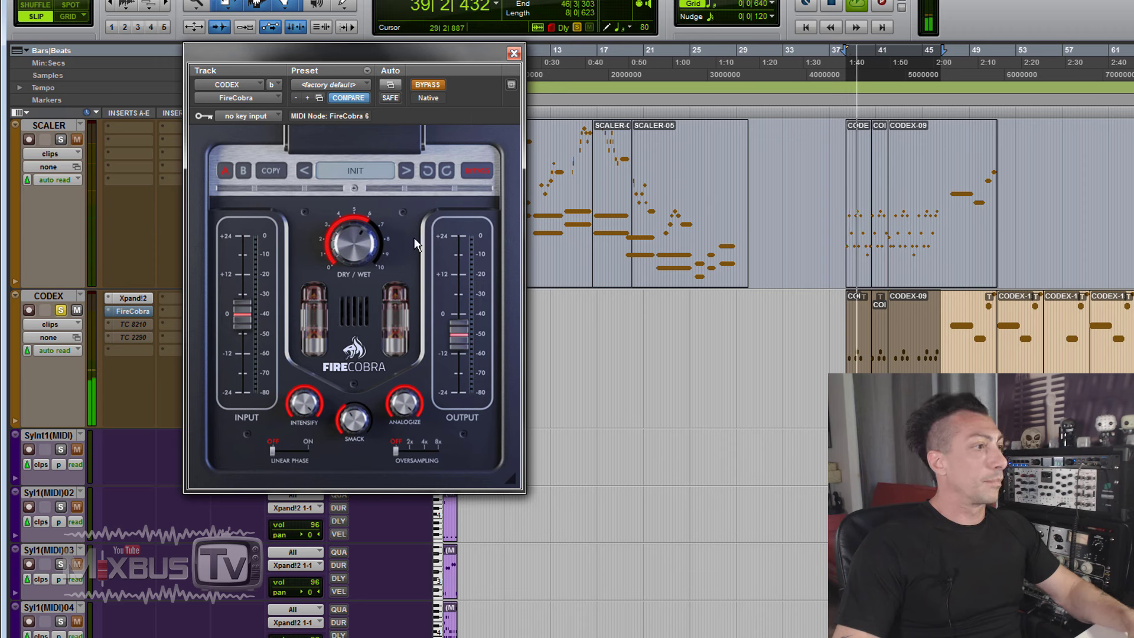
Step: Turn on FireCobra for the CODEX synth and A/B it against bypass twice
{"action": "left_click", "coordinate": [428, 85]}
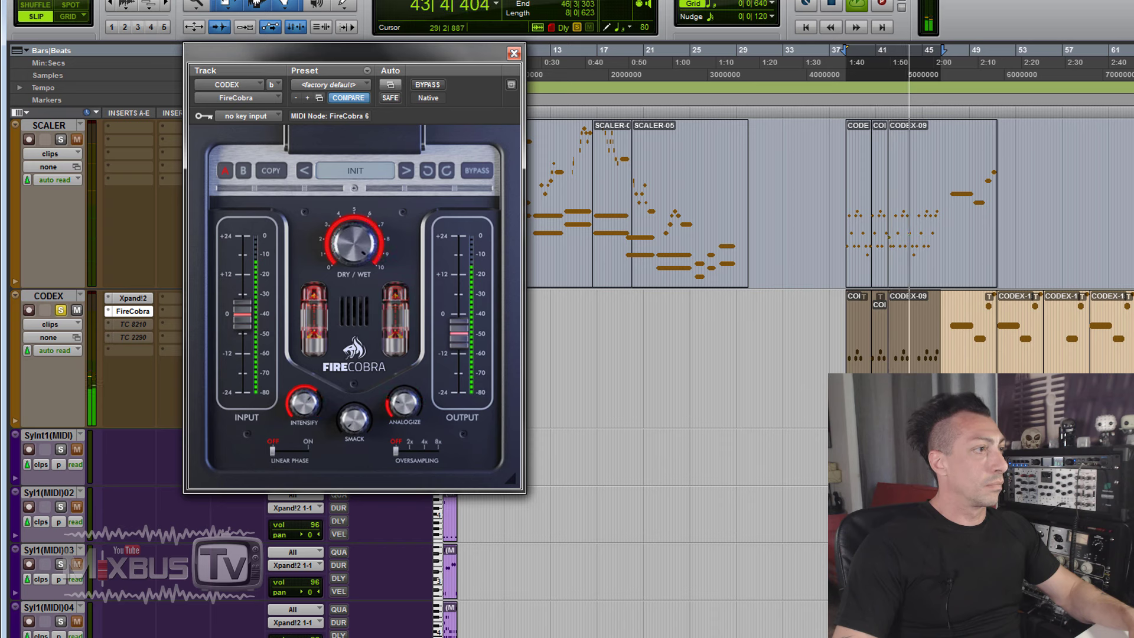
{"action": "left_click", "coordinate": [426, 81]}
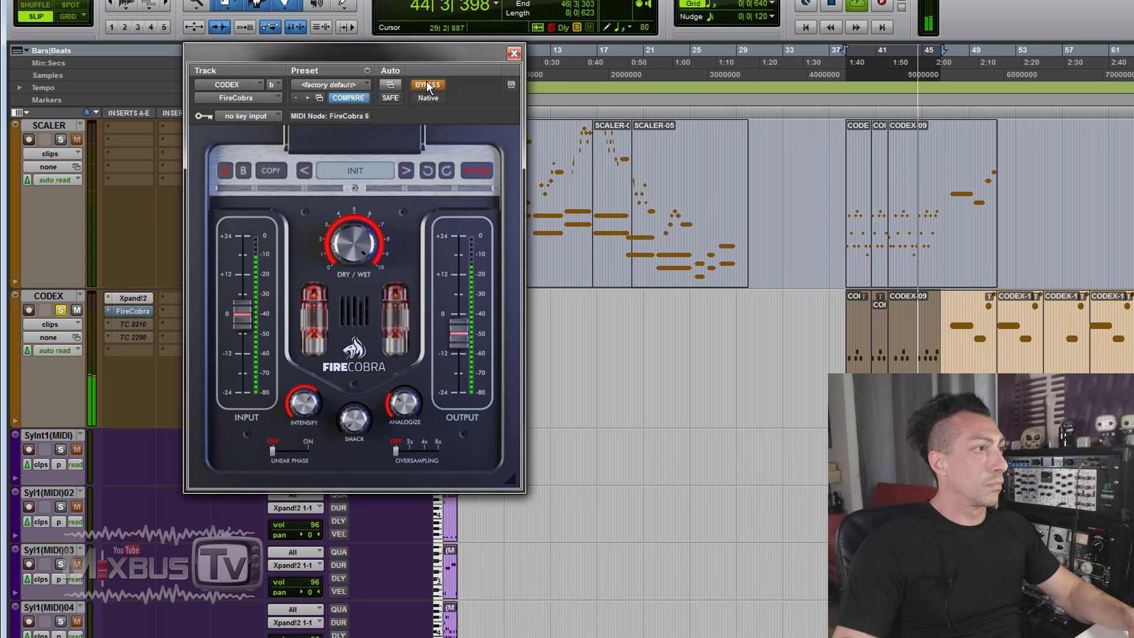
{"action": "left_click", "coordinate": [427, 84]}
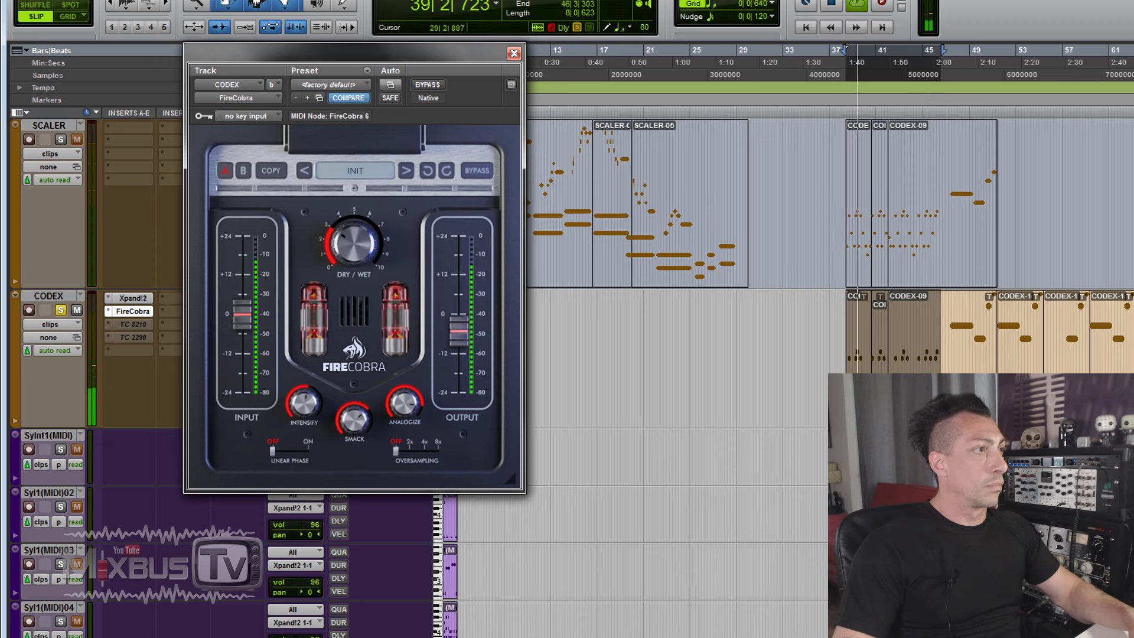
{"action": "left_click", "coordinate": [427, 85]}
{"action": "left_click", "coordinate": [424, 85]}
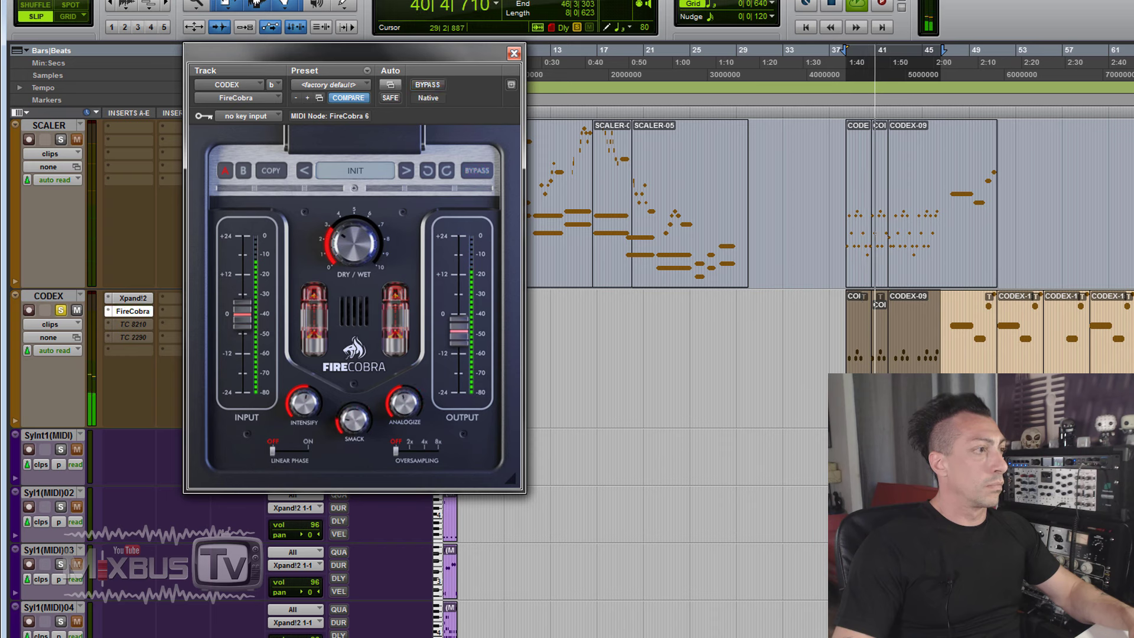
Step: Switch Linear Phase on, compare with bypass, and stop playback
{"action": "left_click", "coordinate": [308, 450]}
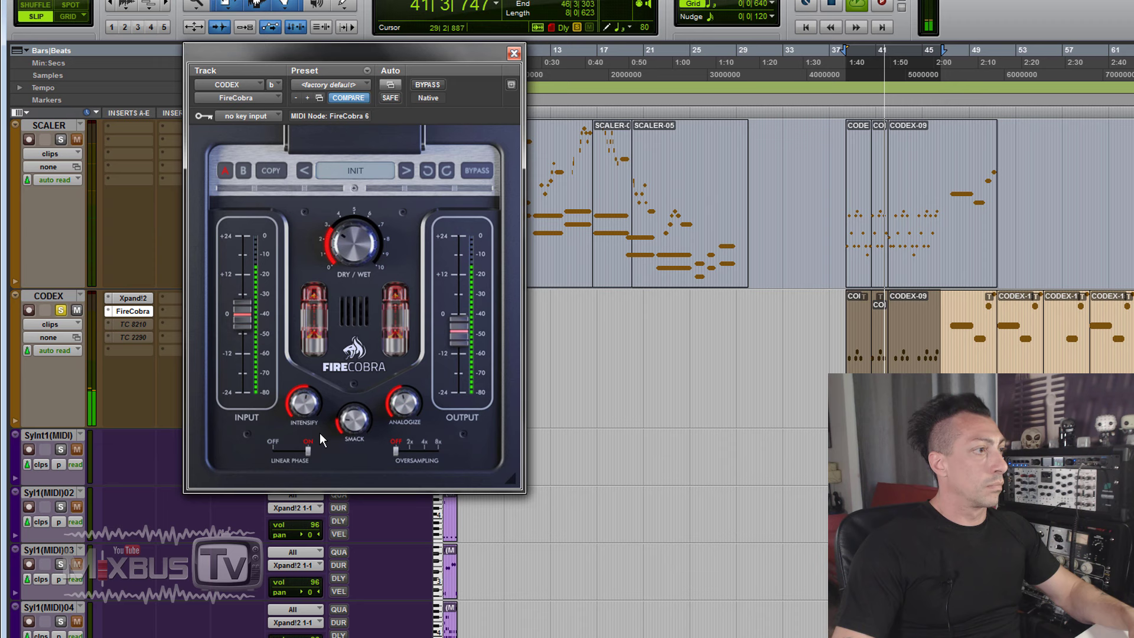
{"action": "left_click", "coordinate": [429, 84]}
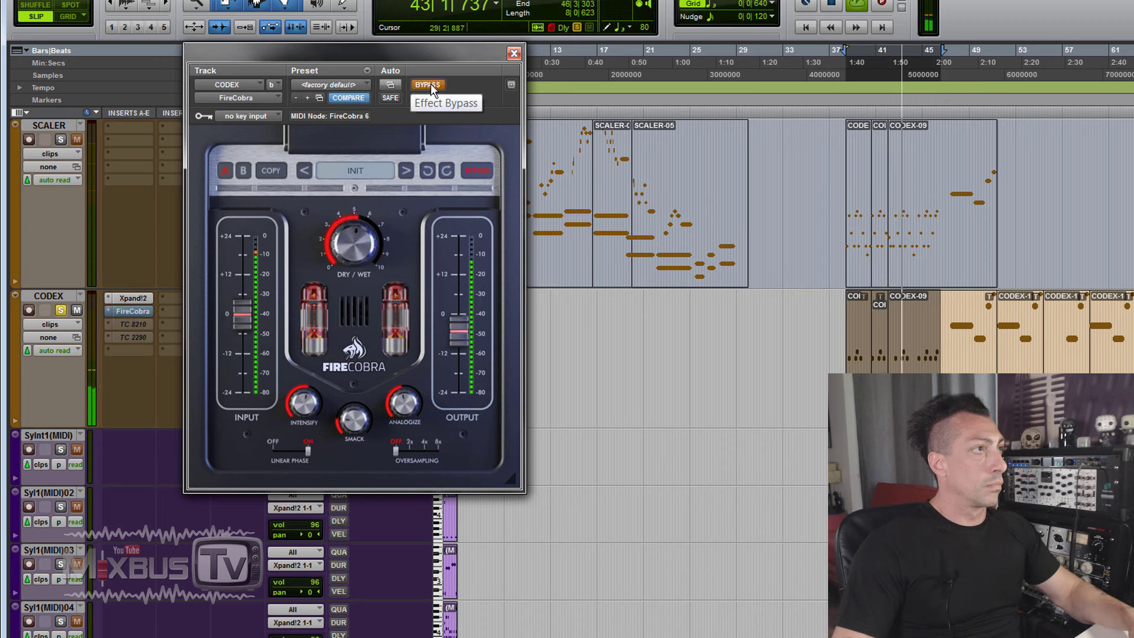
{"action": "left_click", "coordinate": [430, 84]}
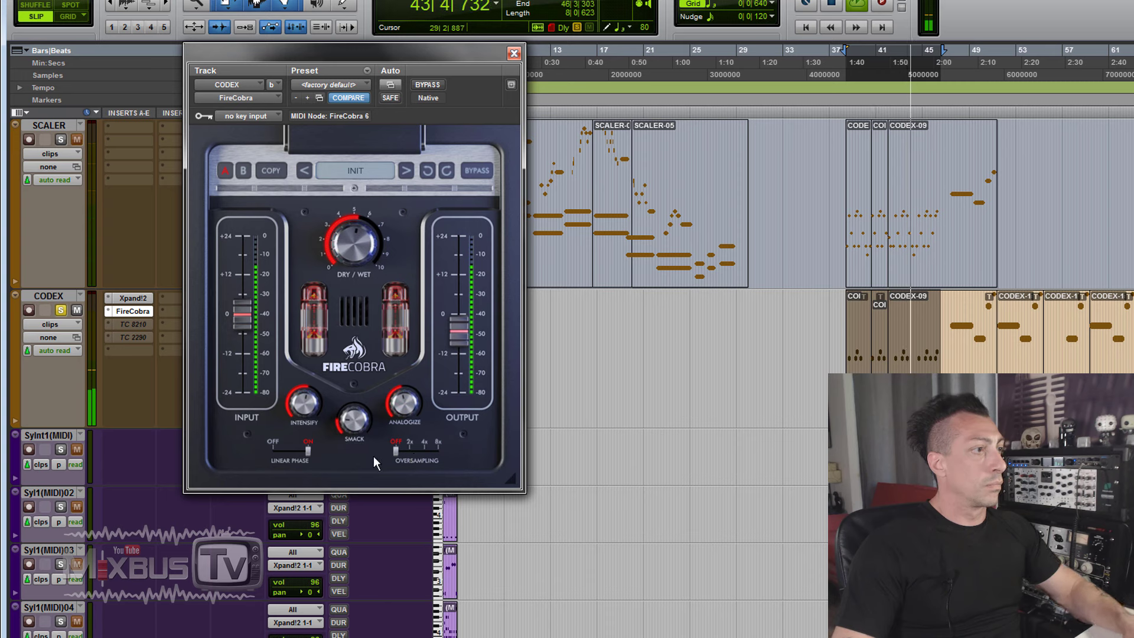
{"action": "key", "text": "space"}
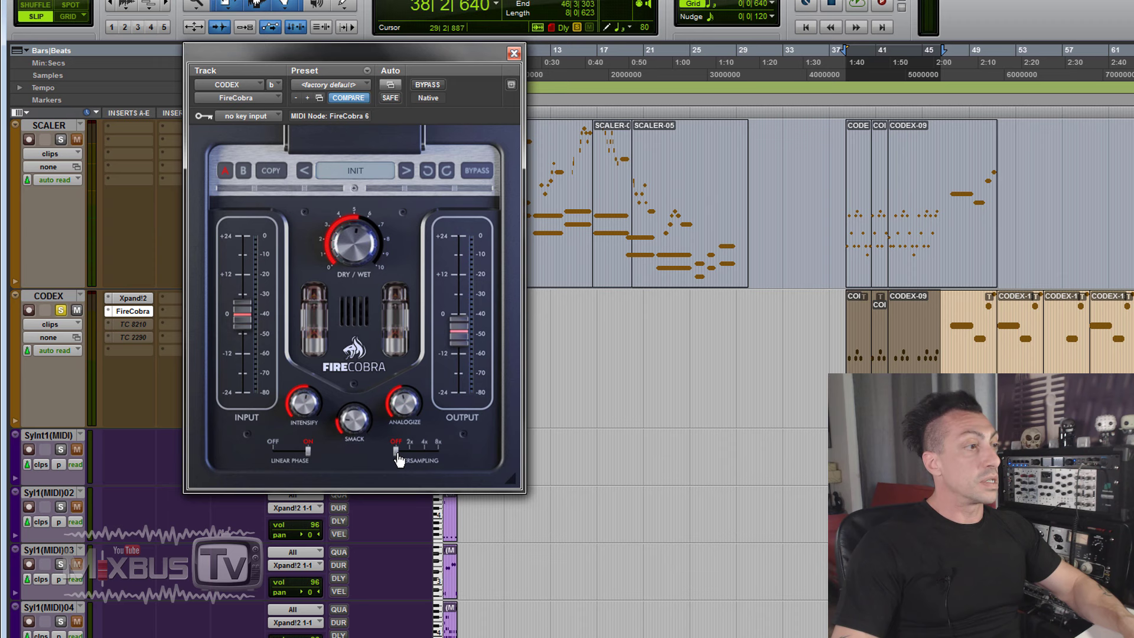
Step: Set oversampling to 4x, replay the synth, and A/B once more, ending active
{"action": "left_click_drag", "start_coordinate": [396, 452], "coordinate": [410, 452]}
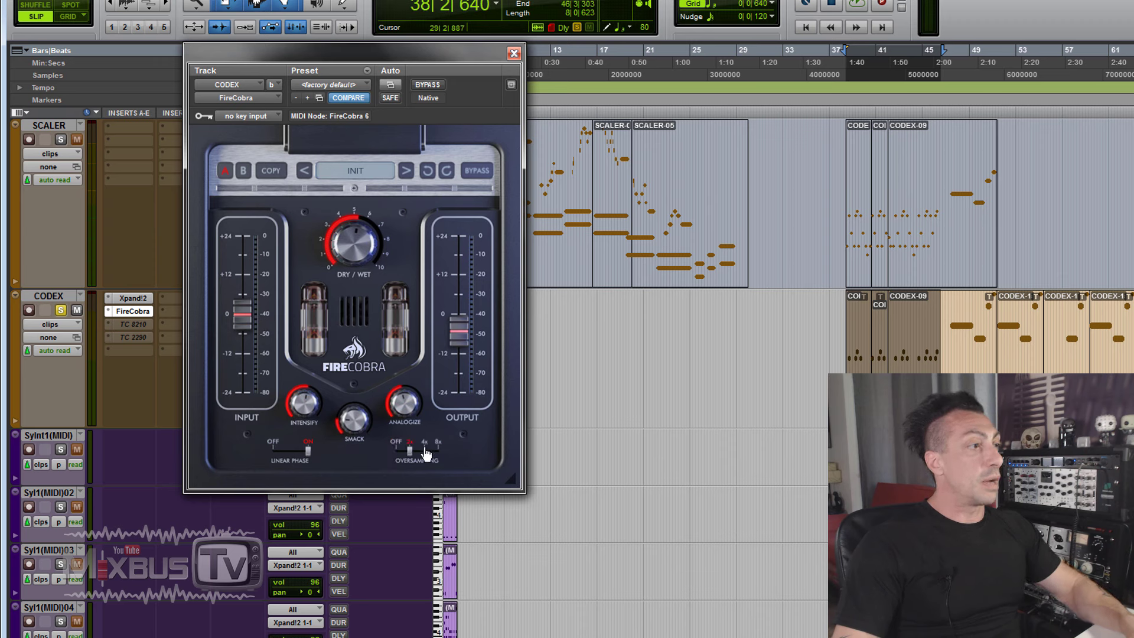
{"action": "left_click", "coordinate": [424, 451]}
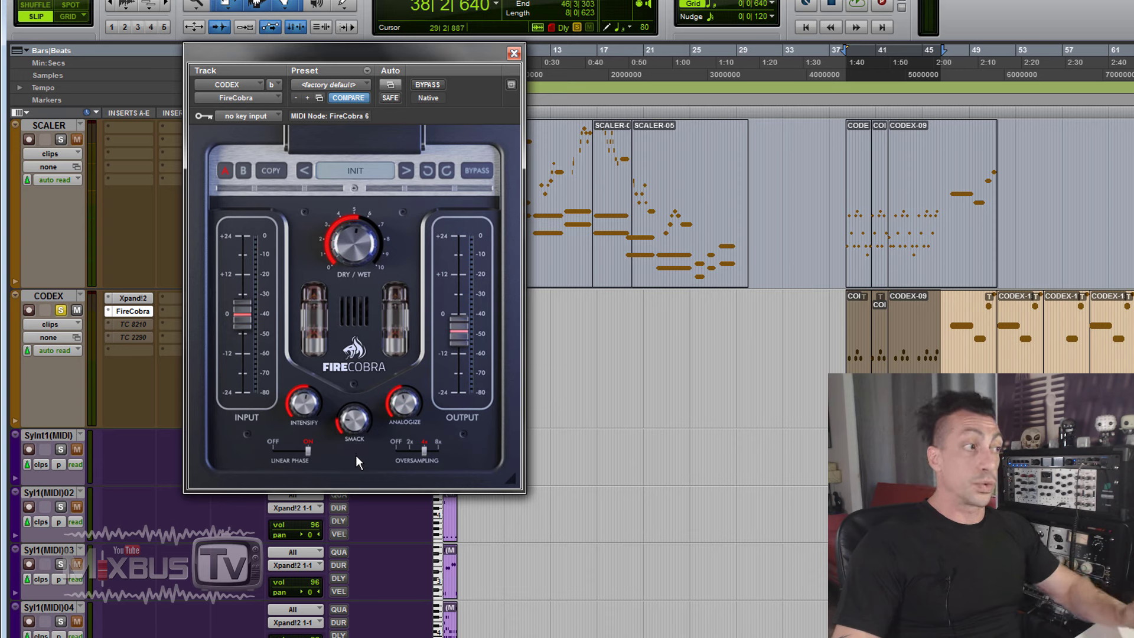
{"action": "key", "text": "space"}
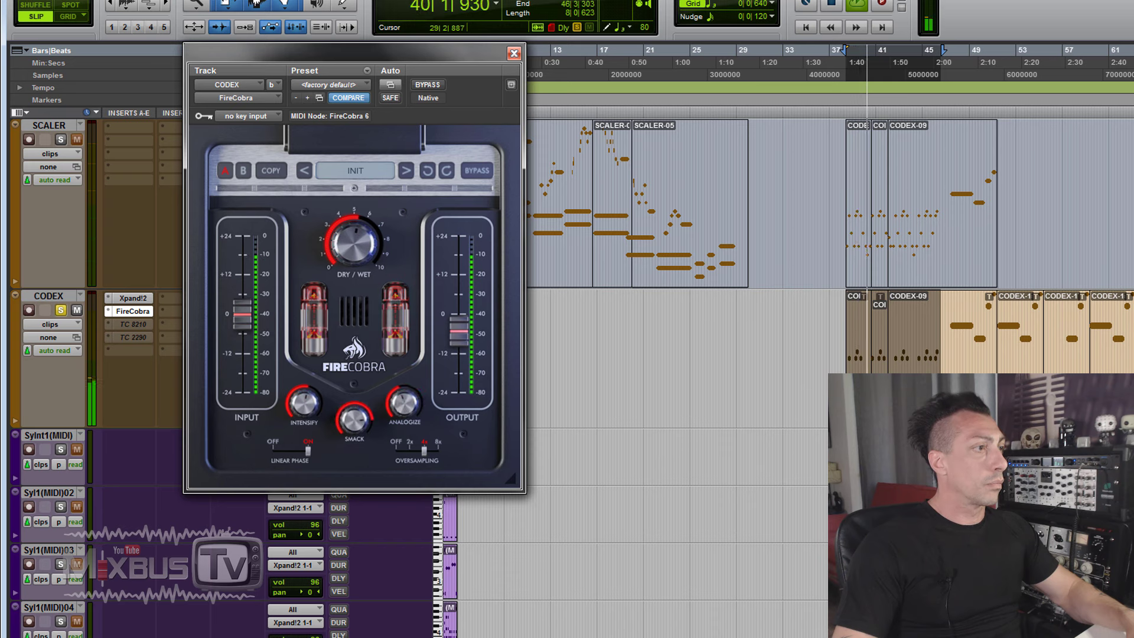
{"action": "left_click", "coordinate": [428, 85]}
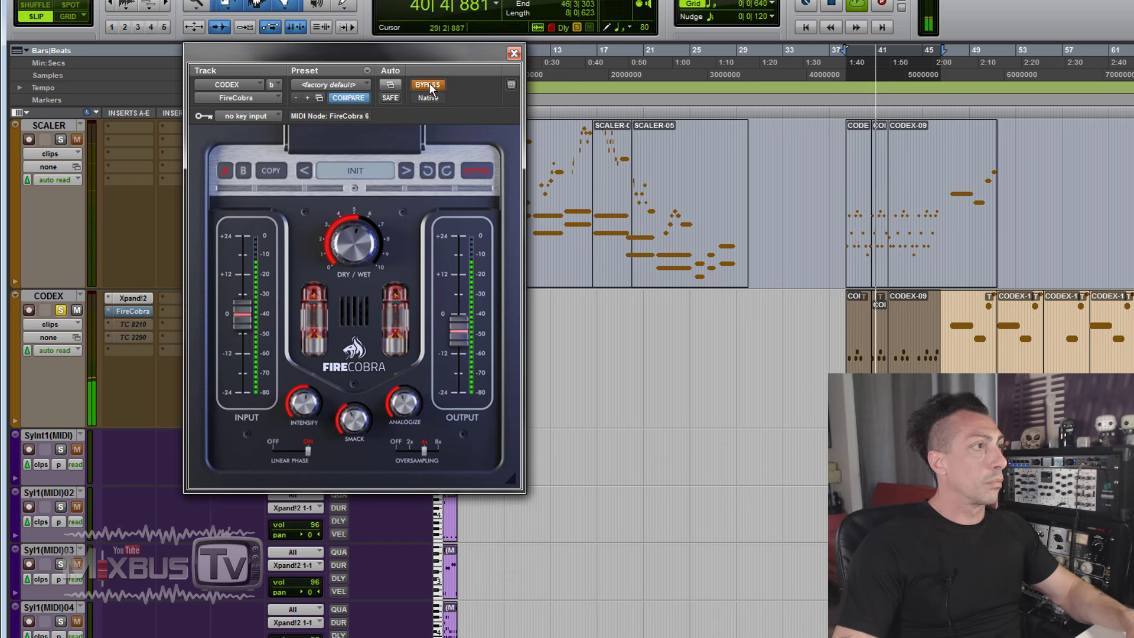
{"action": "left_click", "coordinate": [428, 85]}
{"action": "key", "text": "space"}
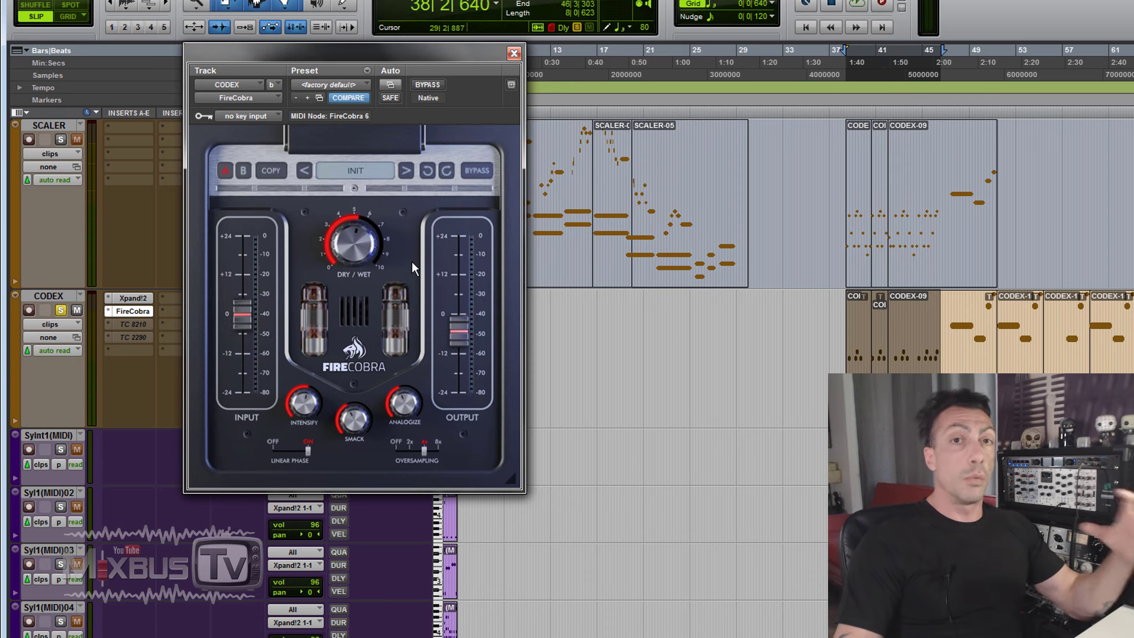